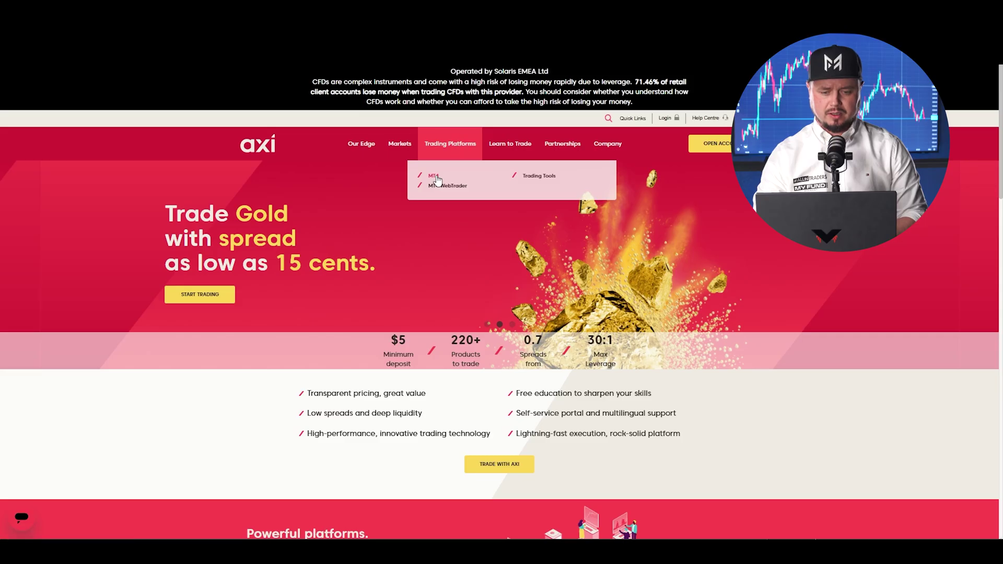
Download MetaTrader 4 for Windows from Axi's MT4 trading platform page.
click(433, 176)
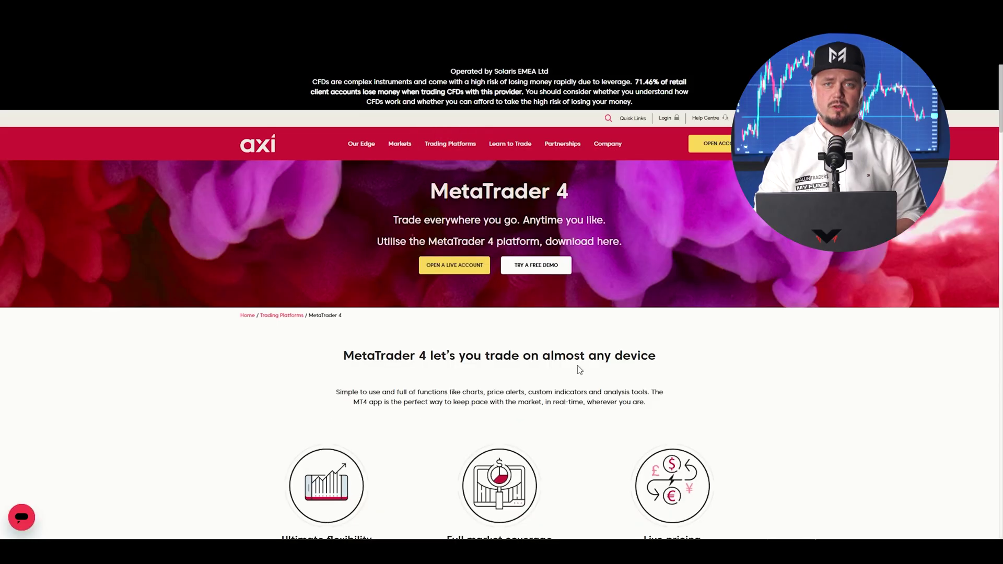
scroll(579, 369, down, 15)
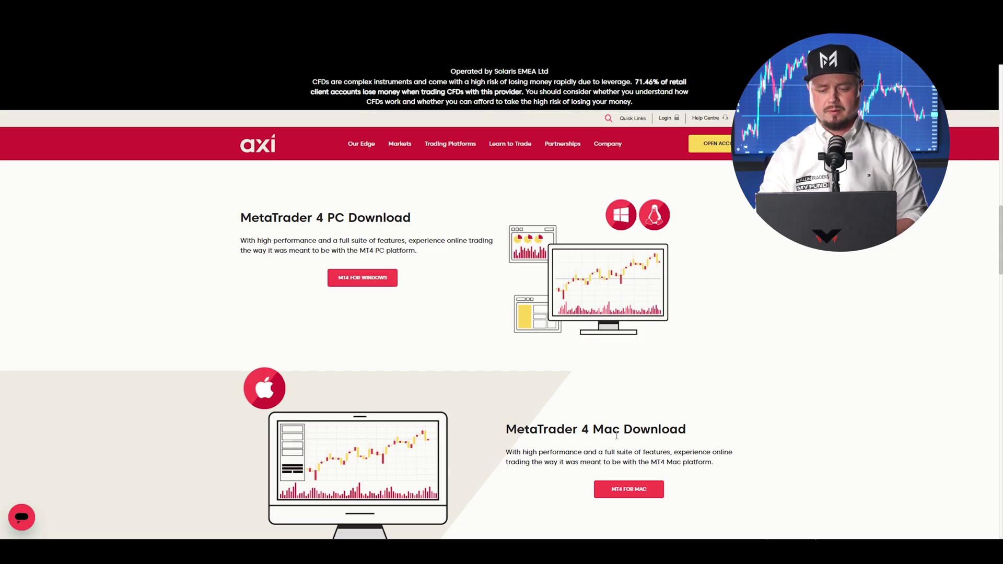
click(367, 285)
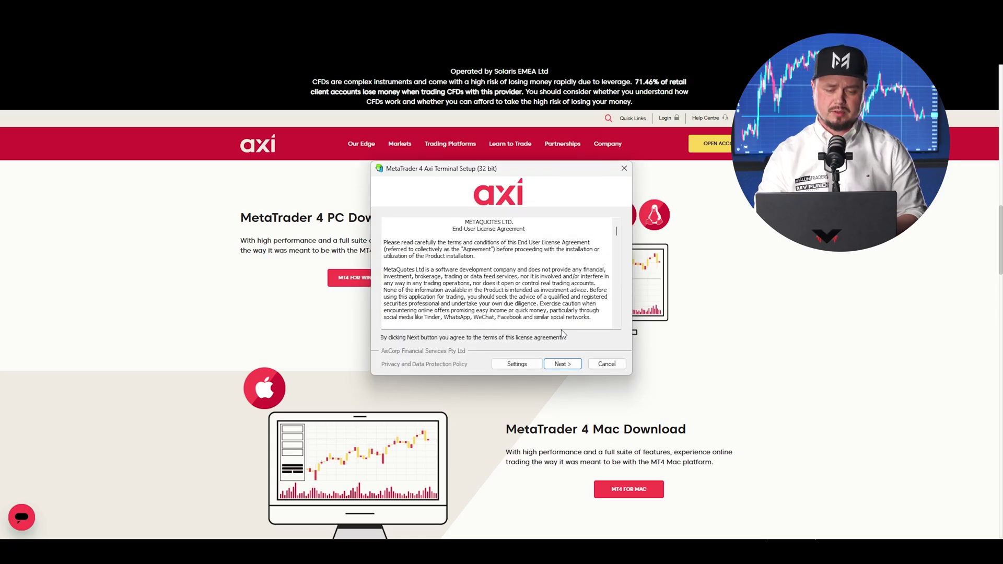
Install the MetaTrader 4 Axi Terminal, accepting the license and adding NEW to the end of the installation folder name.
key(Return)
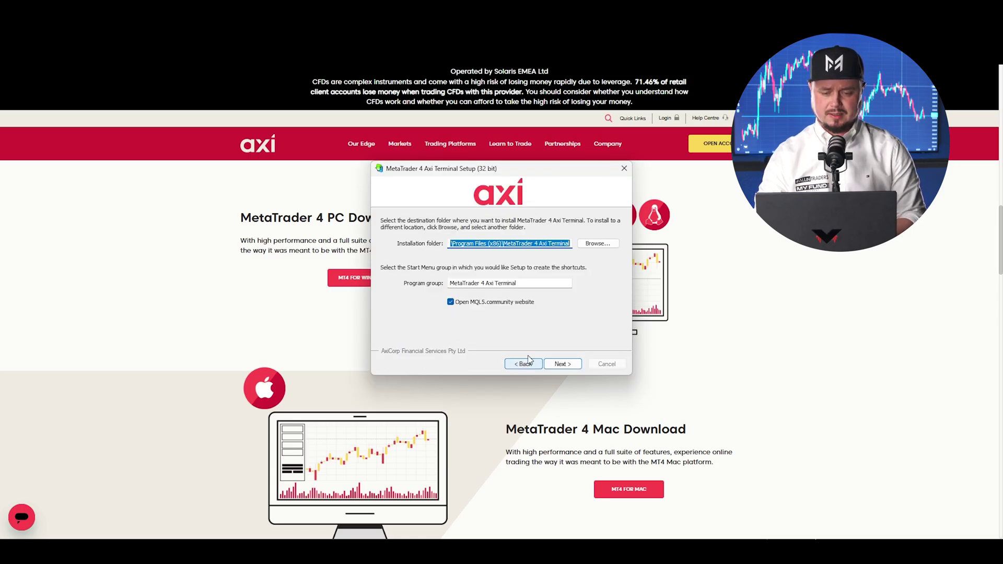
click(571, 244)
text(NEW)
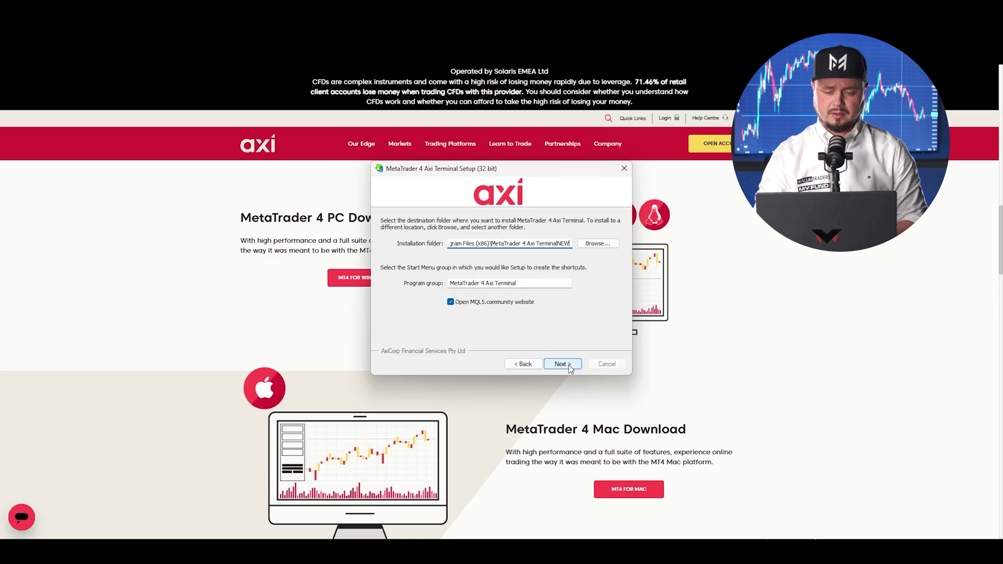
click(569, 366)
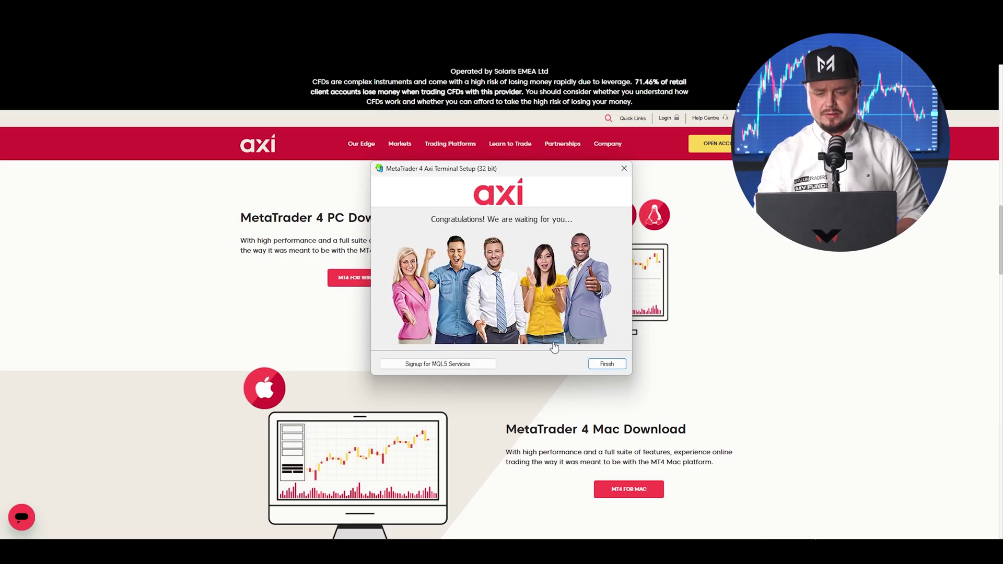
click(608, 364)
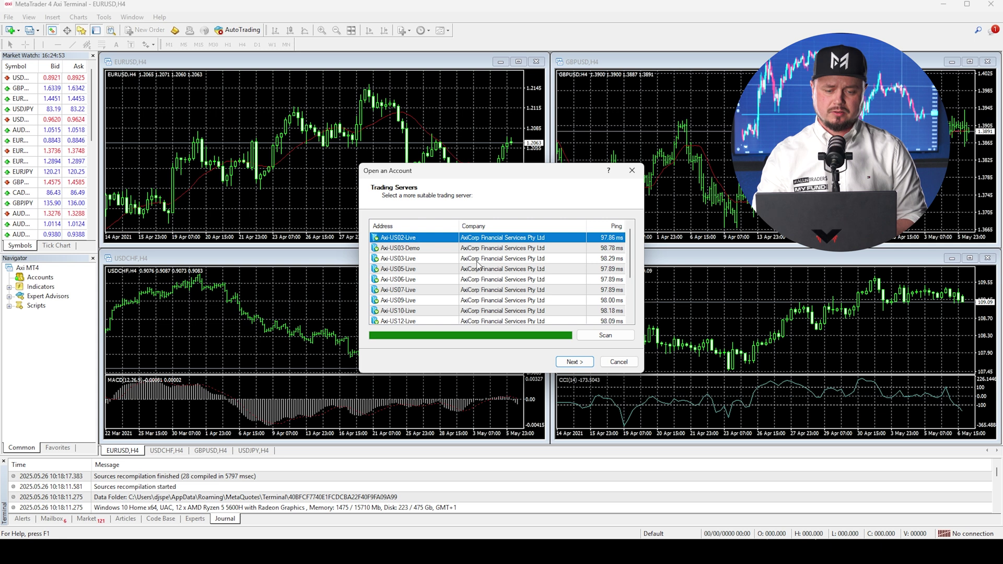
Choose the Axi-US03-Demo trading server and start registering a new demo account.
click(426, 248)
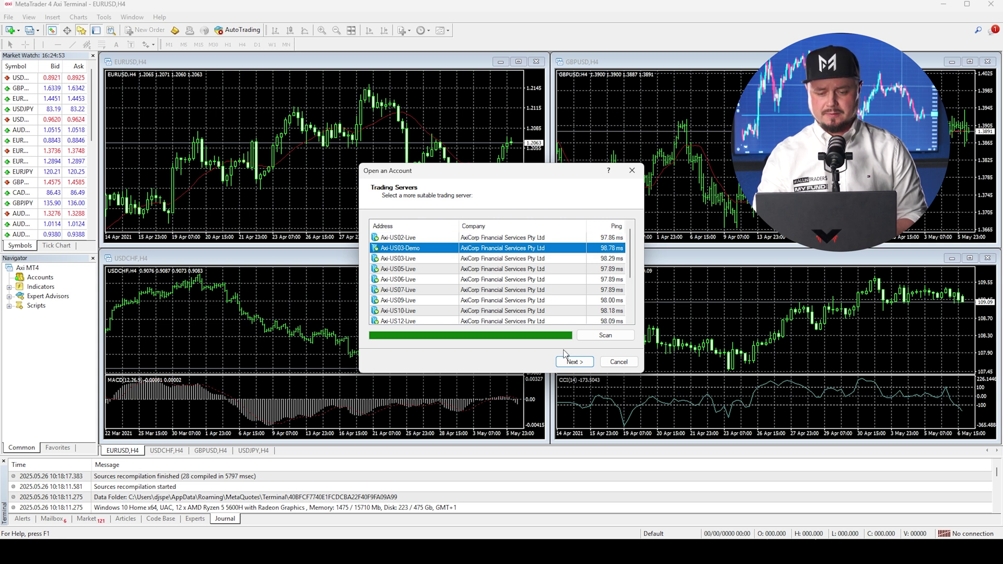
click(579, 364)
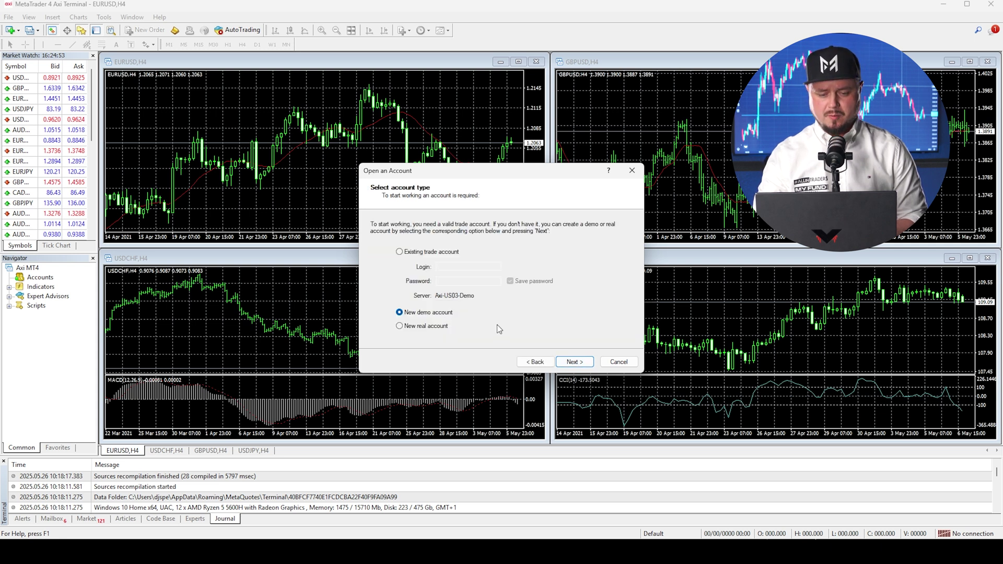
click(575, 362)
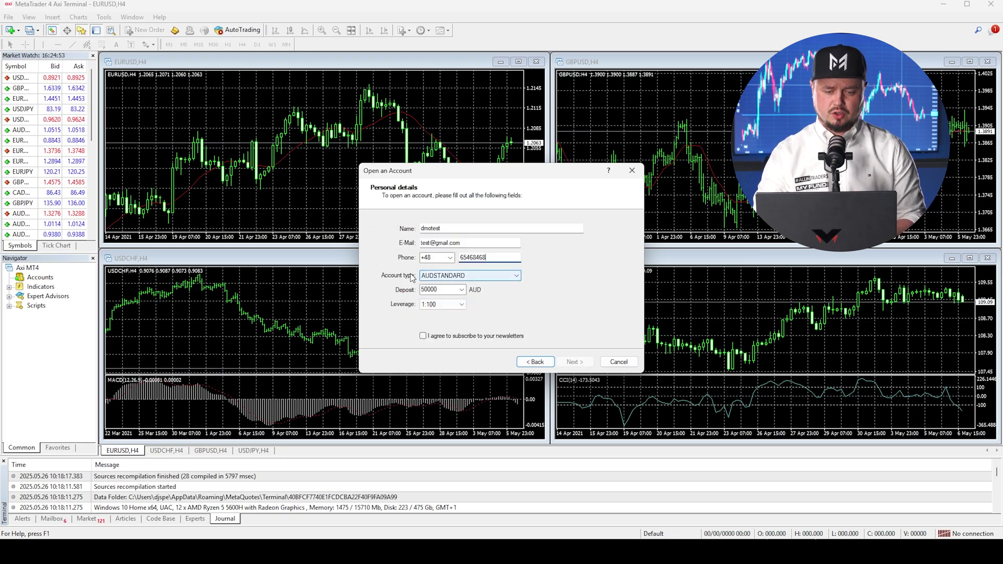
Register the demo account as USDSTANDARD with a 100000 USD deposit, 1:400 leverage and newsletter consent.
click(515, 277)
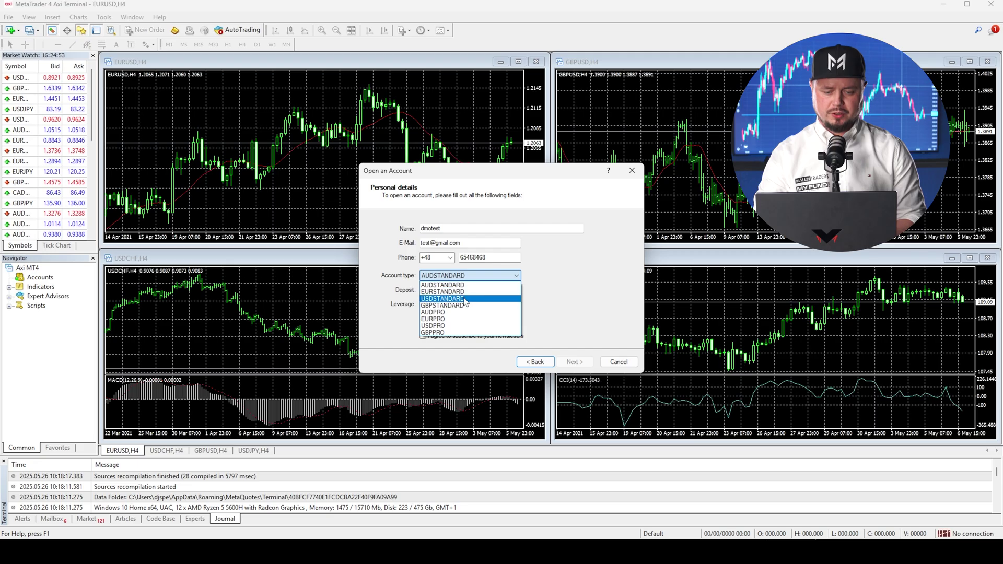
click(473, 300)
click(461, 289)
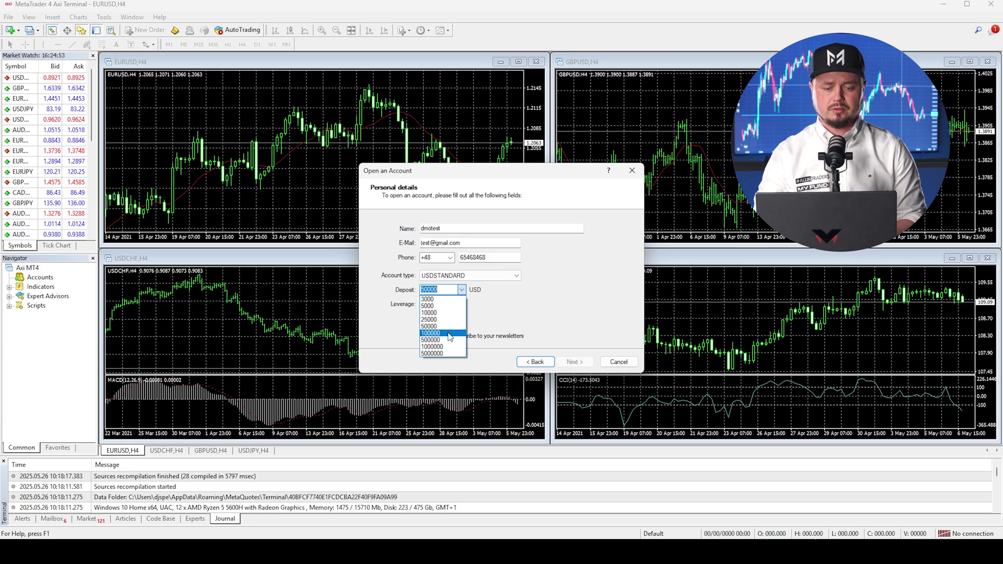
click(448, 334)
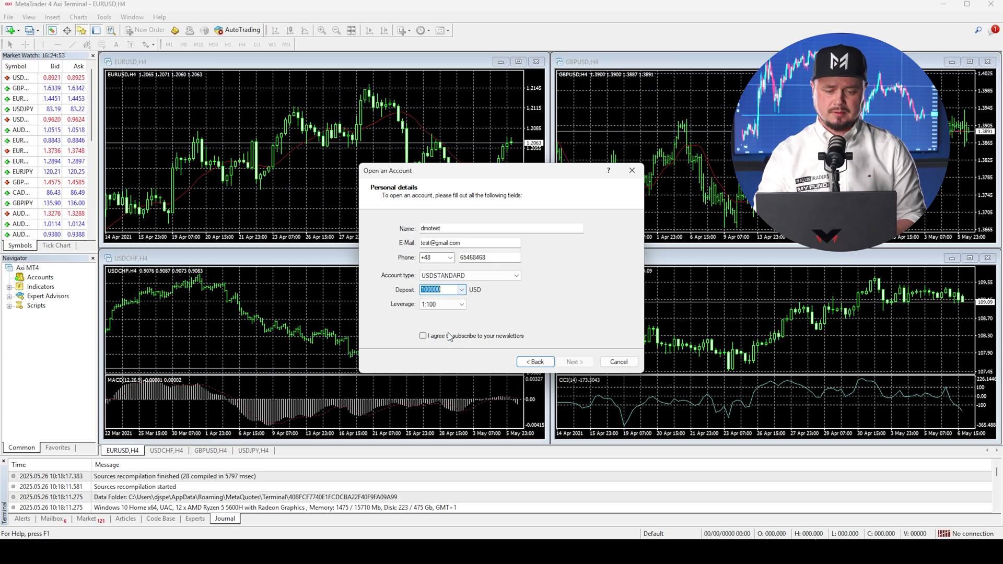
click(462, 305)
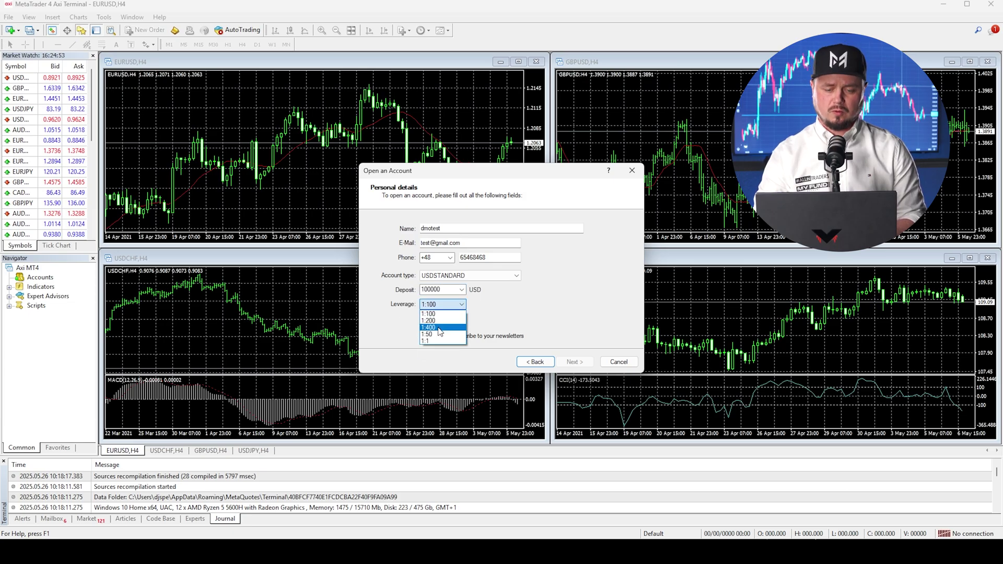
click(438, 328)
click(423, 336)
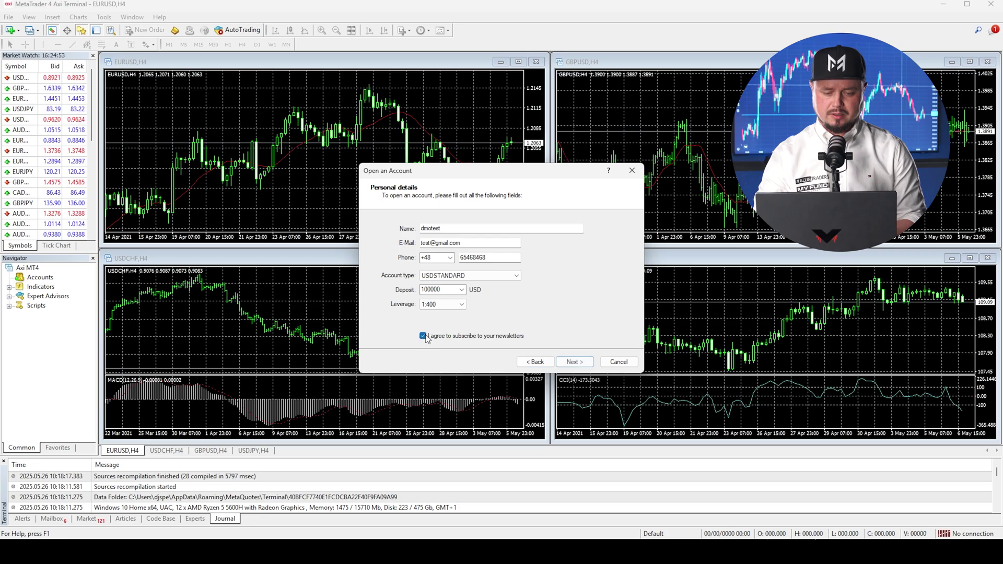
click(574, 362)
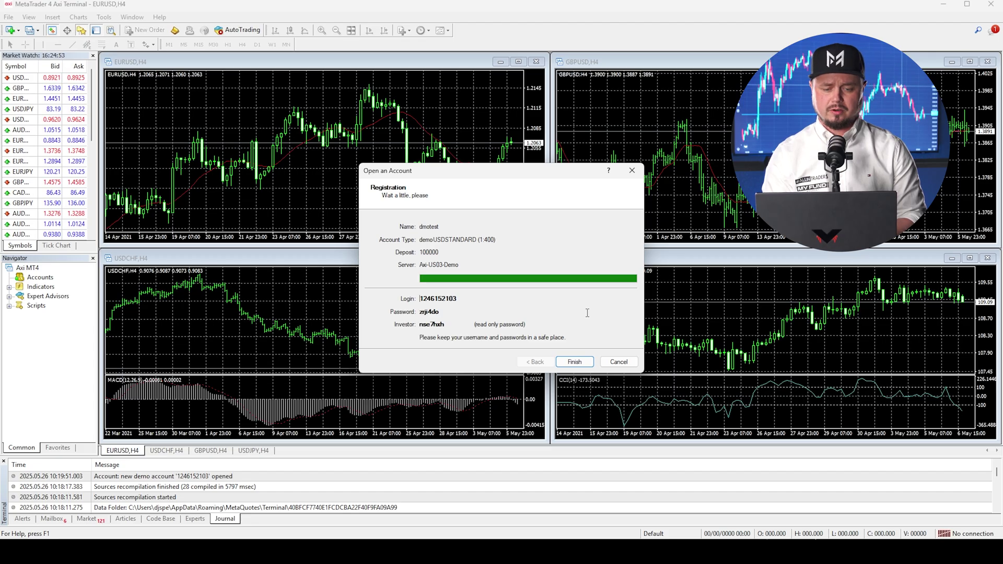
click(574, 362)
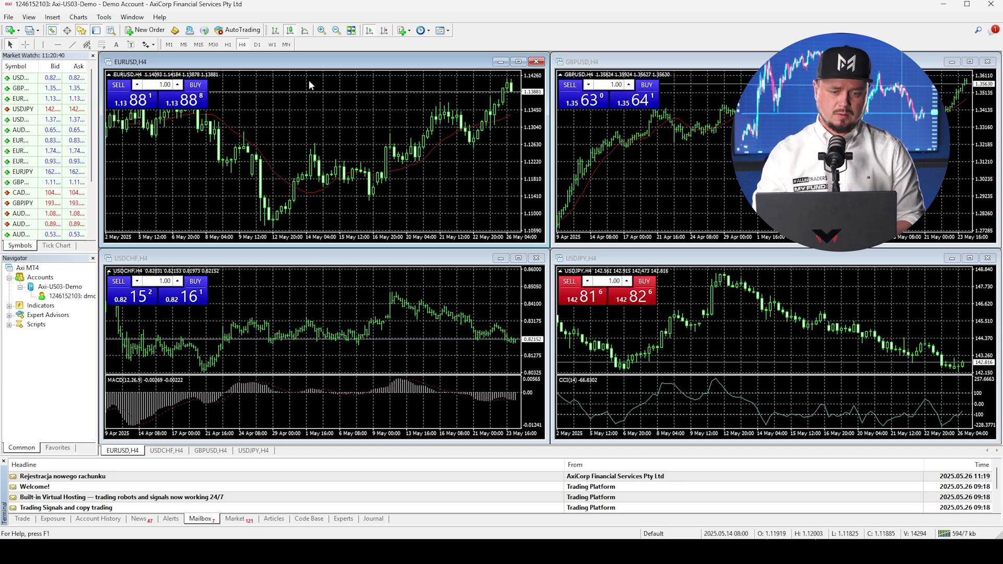
Maximize the EURUSD,H4 chart so it fills the chart area.
double_click(339, 61)
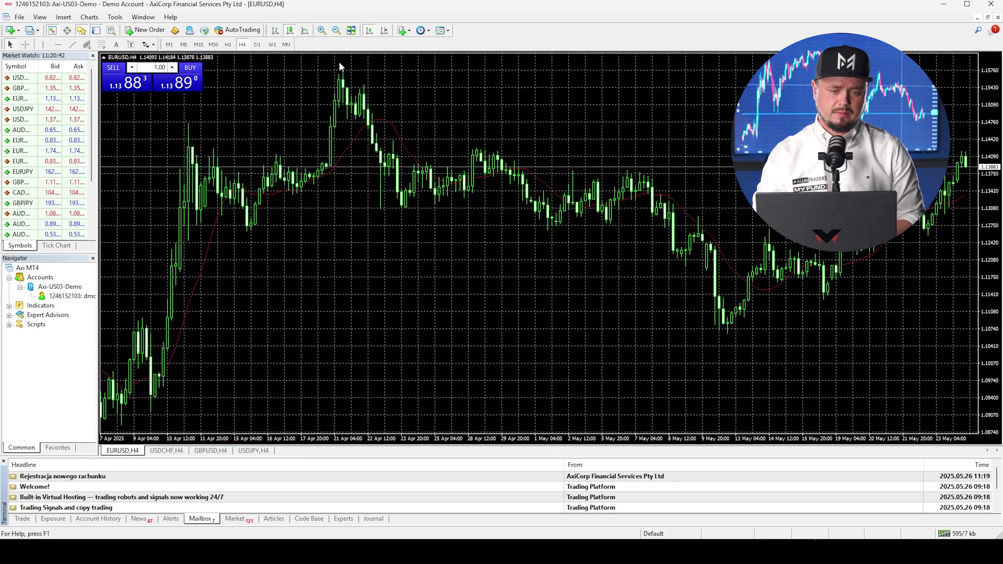
drag(135, 440, 212, 327)
drag(178, 440, 236, 361)
drag(217, 440, 286, 364)
drag(265, 441, 353, 359)
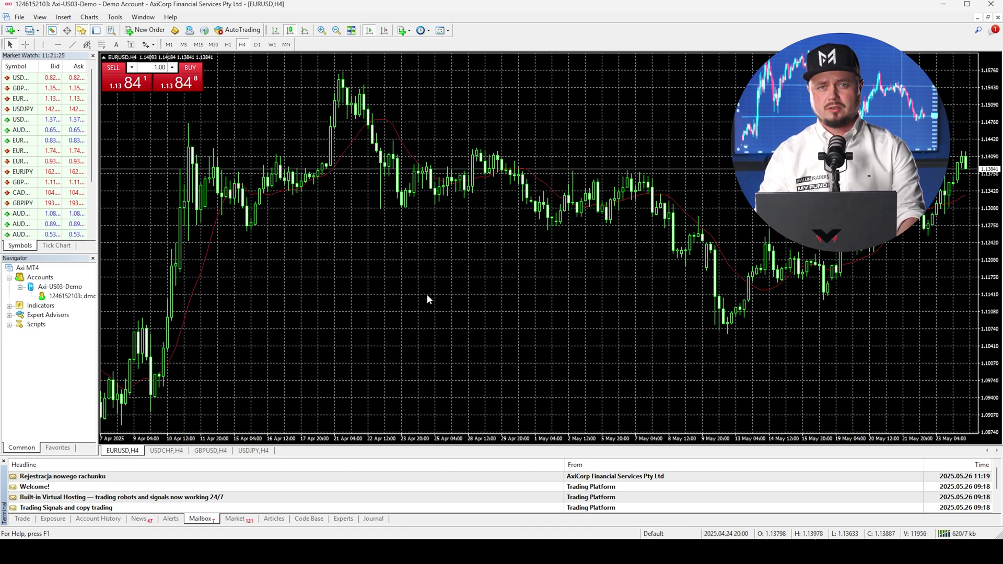
In the EURUSD,H4 chart properties, set the background colour to White and the foreground to Black.
right_click(436, 249)
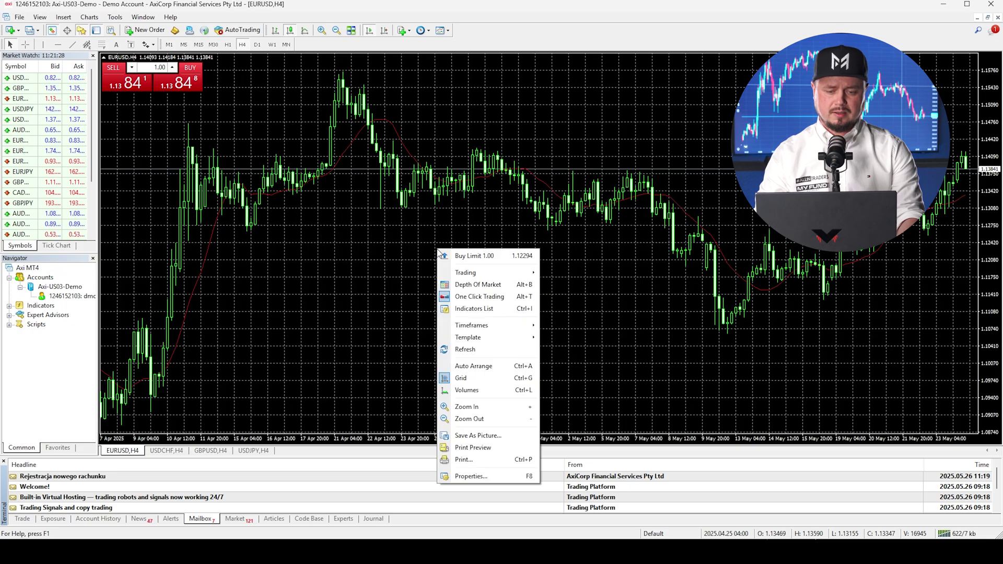
click(472, 477)
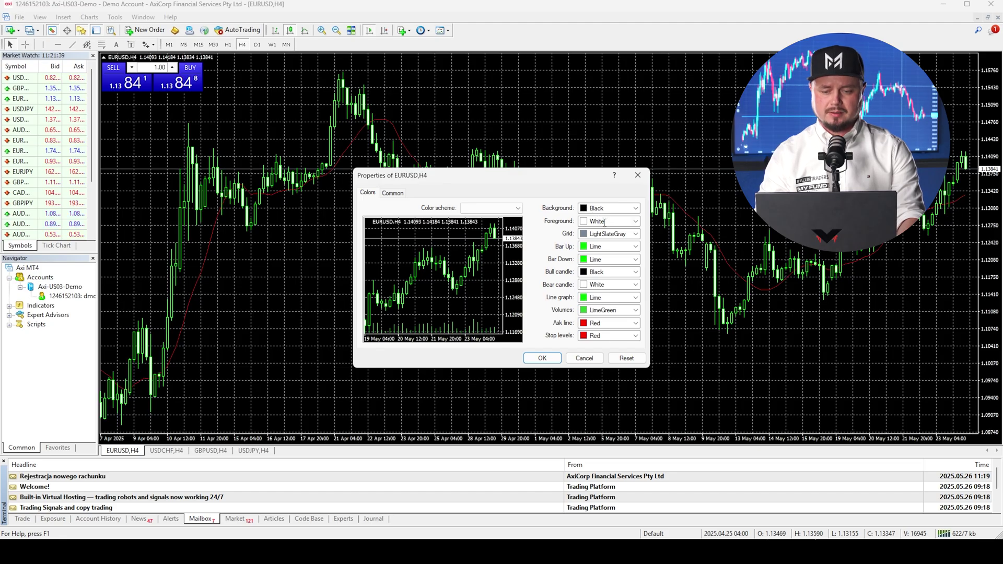
click(635, 208)
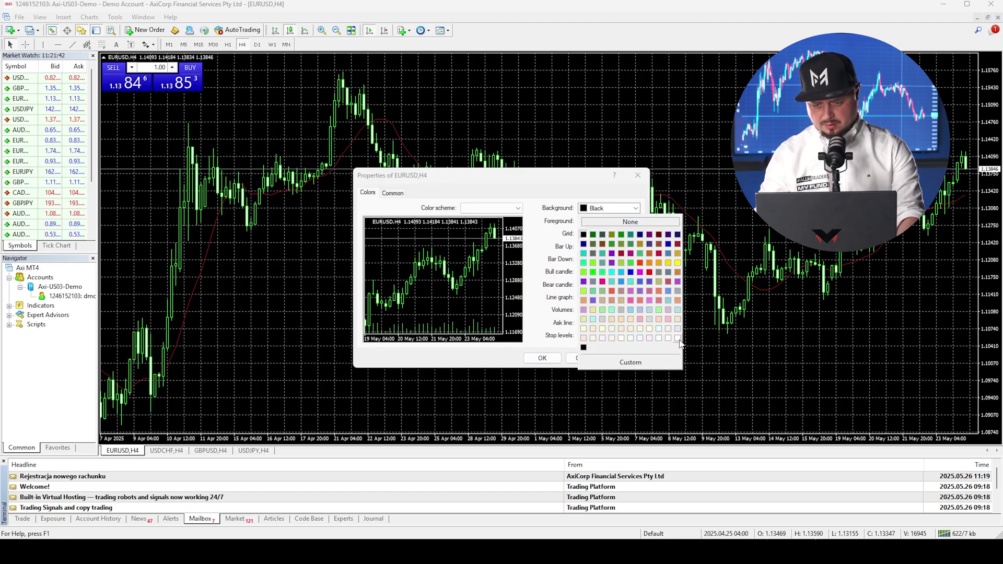
click(677, 338)
click(635, 222)
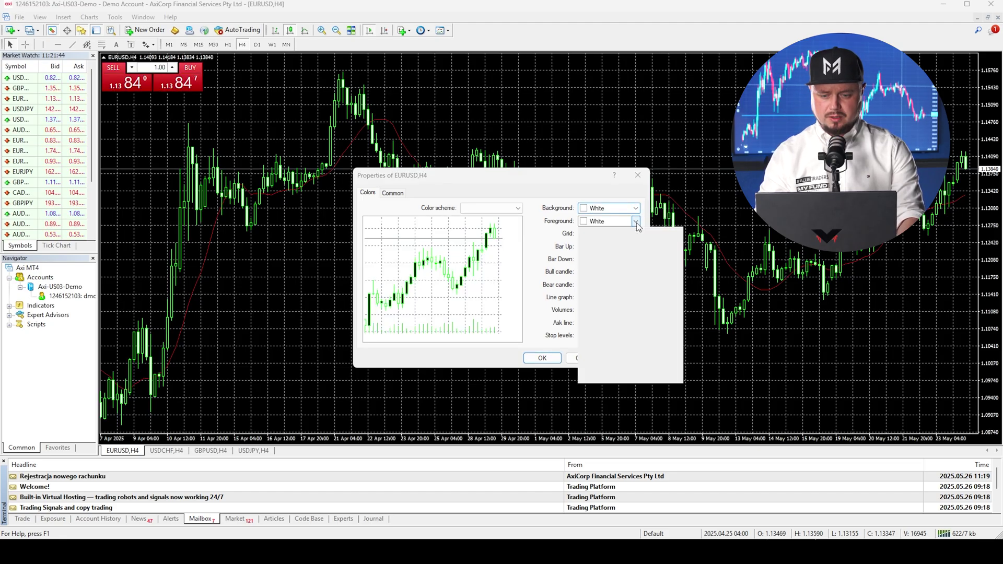
click(583, 249)
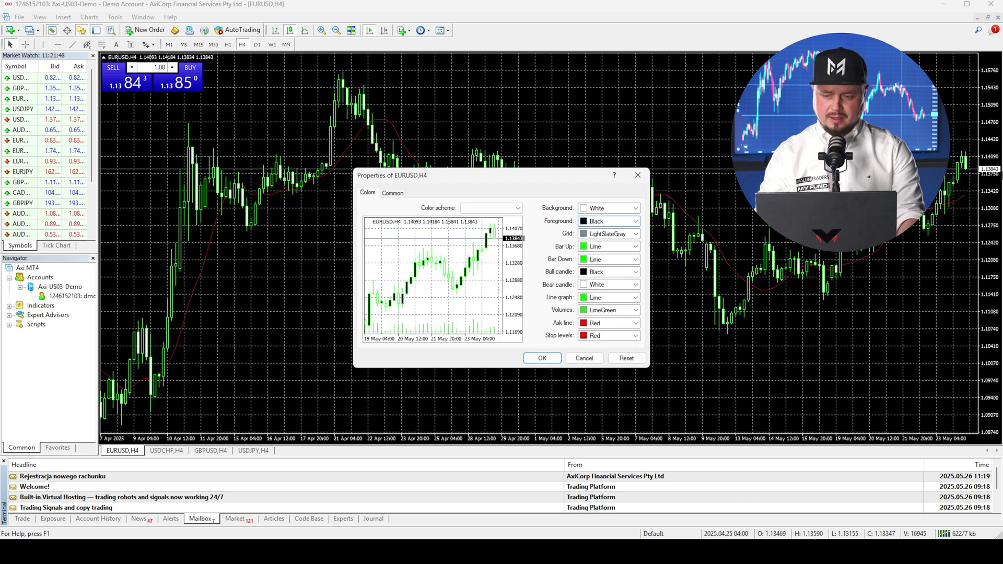
Set the chart's Bar Up and Bar Down colours to Black, the bull candle to LimeGreen and the bear candle to Red.
click(635, 259)
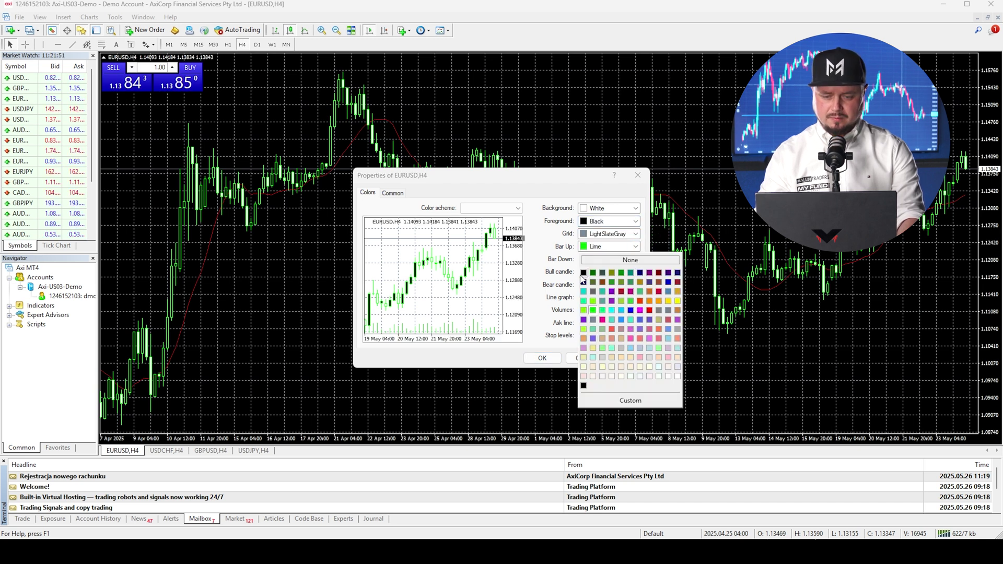
click(584, 272)
click(635, 259)
click(584, 285)
click(635, 271)
click(635, 330)
click(635, 285)
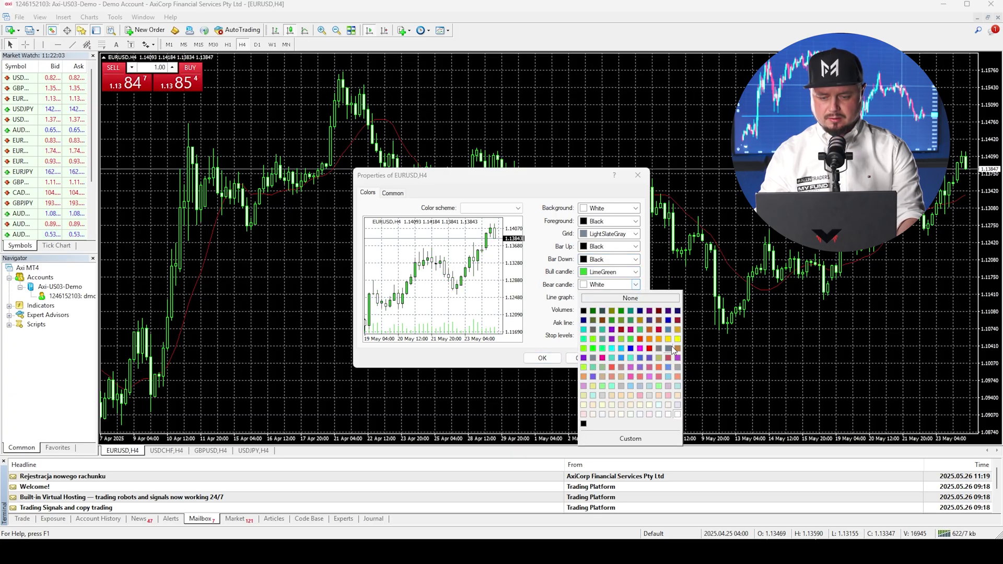
click(609, 359)
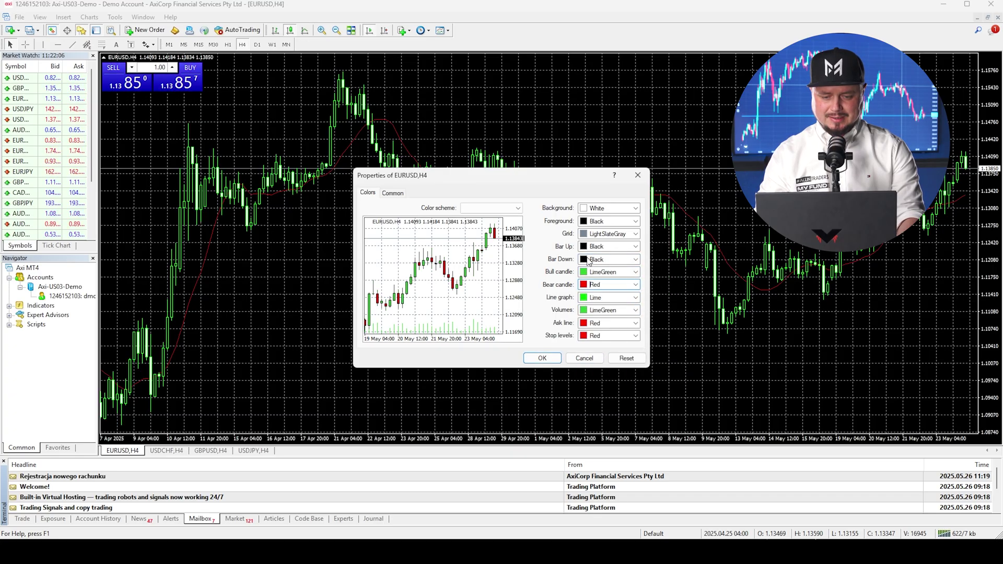
Turn off the chart grid, show period separators and apply the EURUSD,H4 chart properties.
click(397, 196)
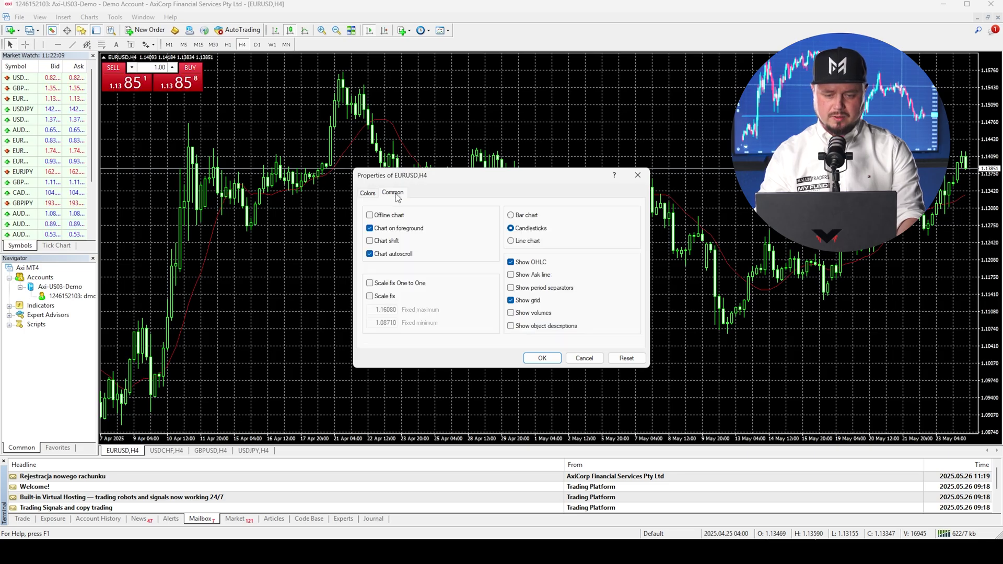
click(510, 301)
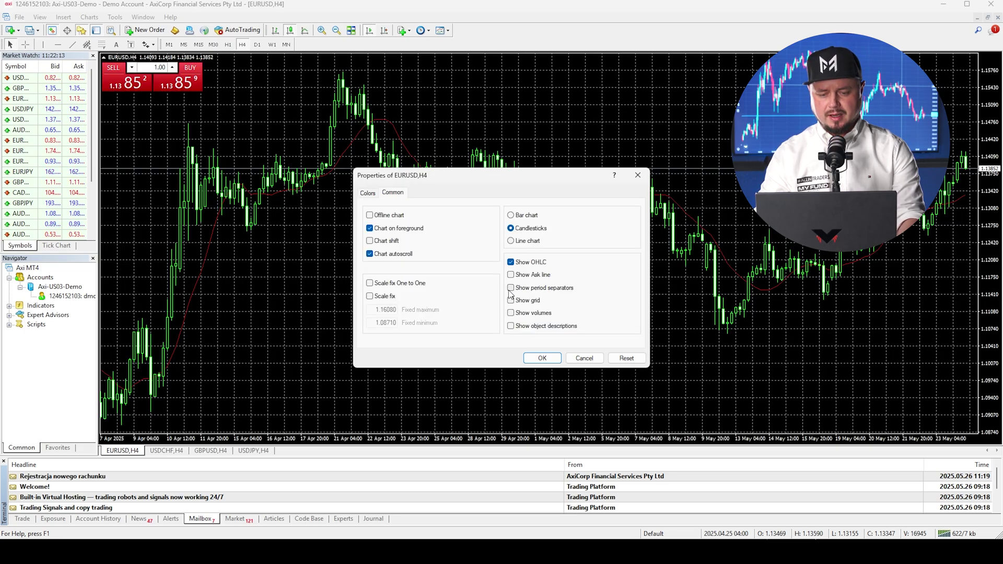
click(510, 289)
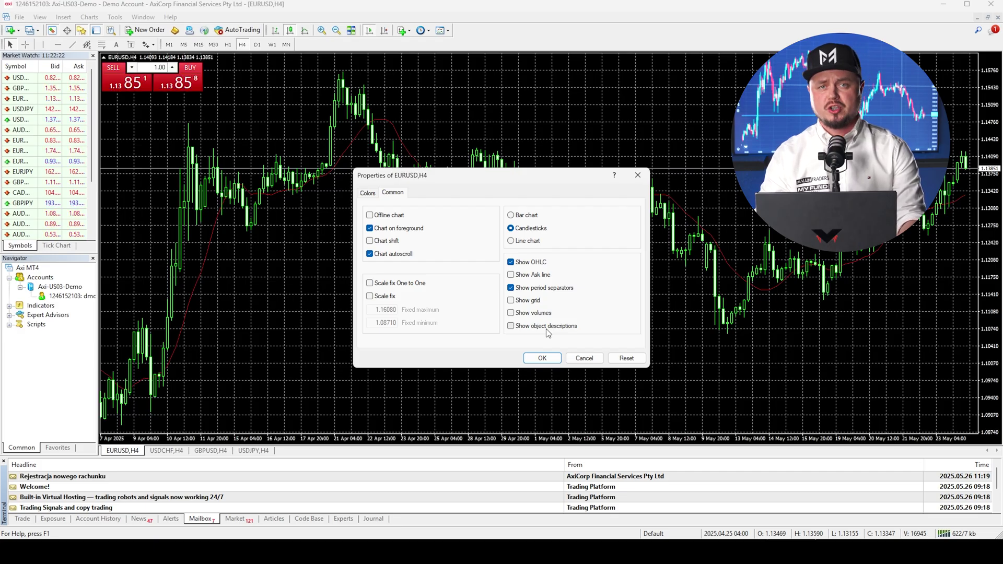
click(530, 327)
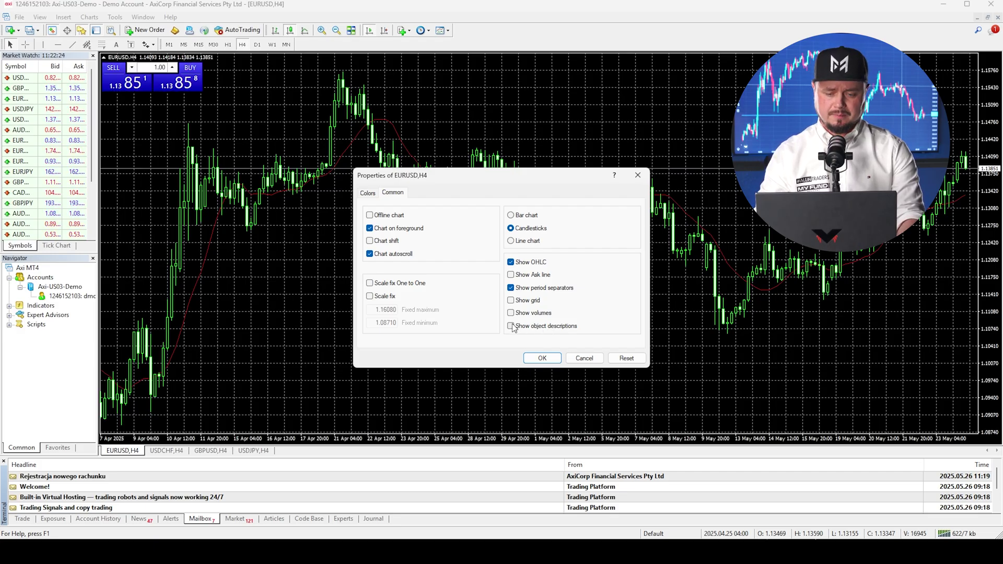
click(544, 358)
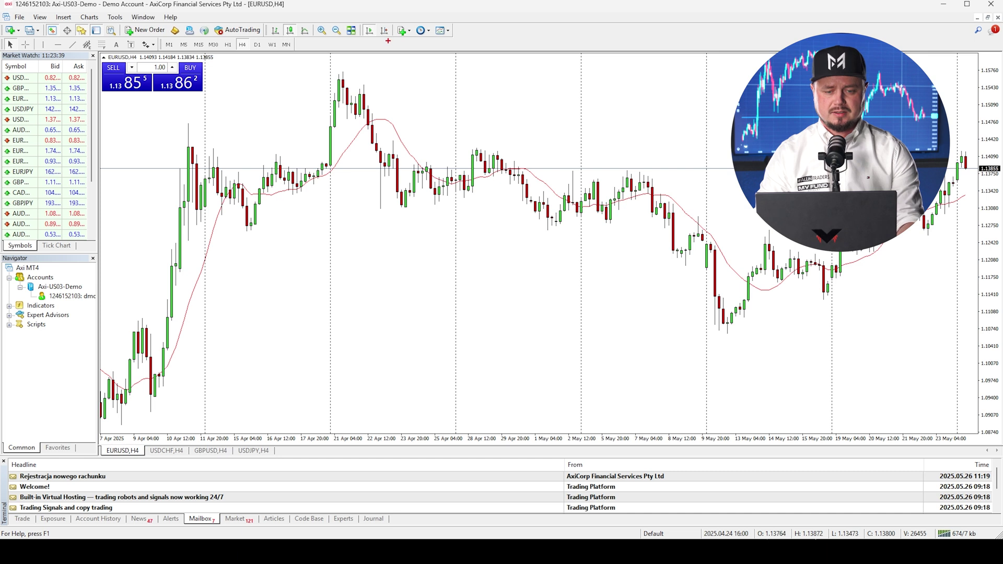
Browse the EURUSD,H4 chart back through its earlier price history to late February 2025.
drag(405, 281, 877, 269)
scroll(257, 265, down, 10)
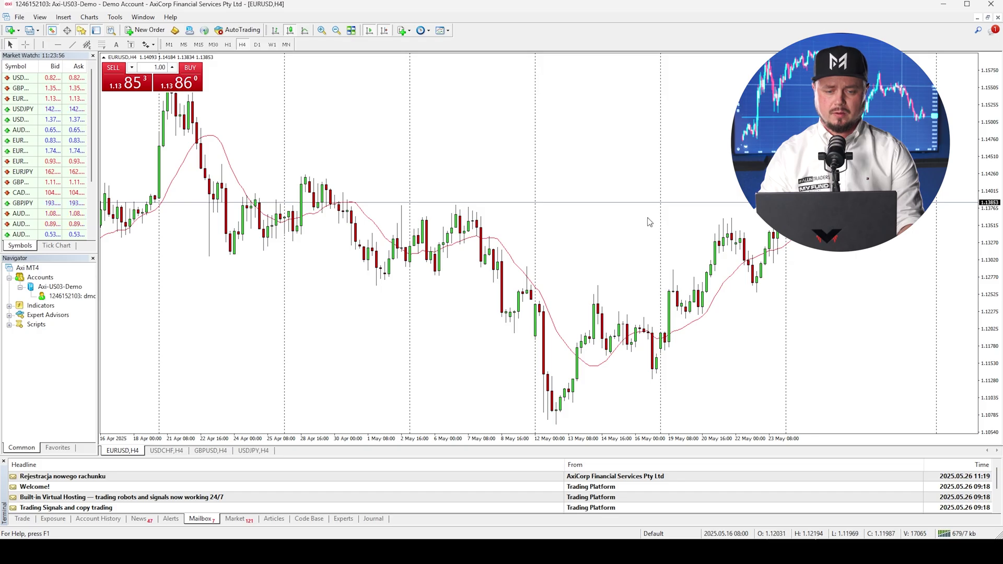
scroll(402, 245, up, 5)
scroll(402, 245, down, 3)
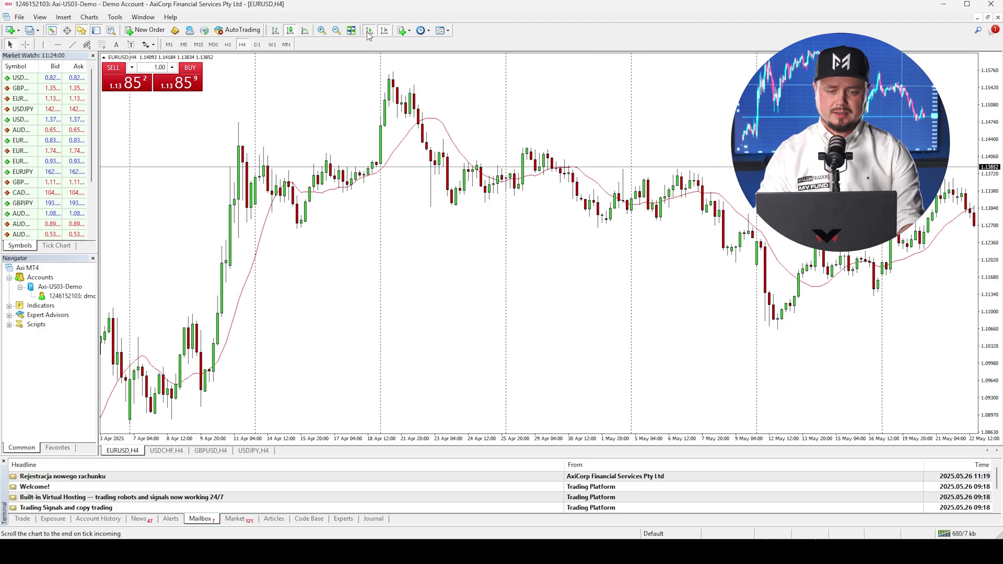
scroll(335, 276, up, 15)
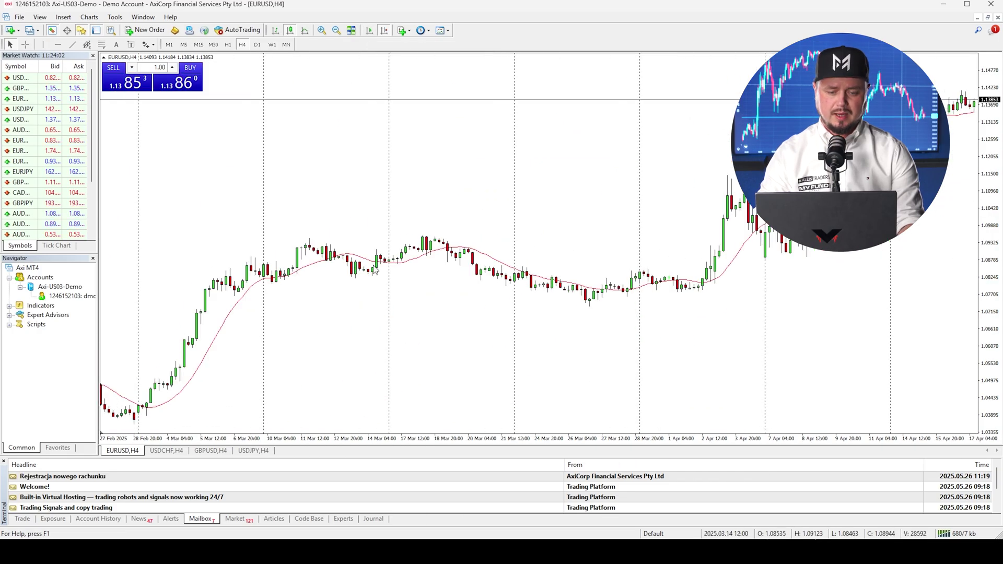
Return the EURUSD,H4 chart to its latest prices and save its appearance as a template named default.
scroll(695, 263, down, 15)
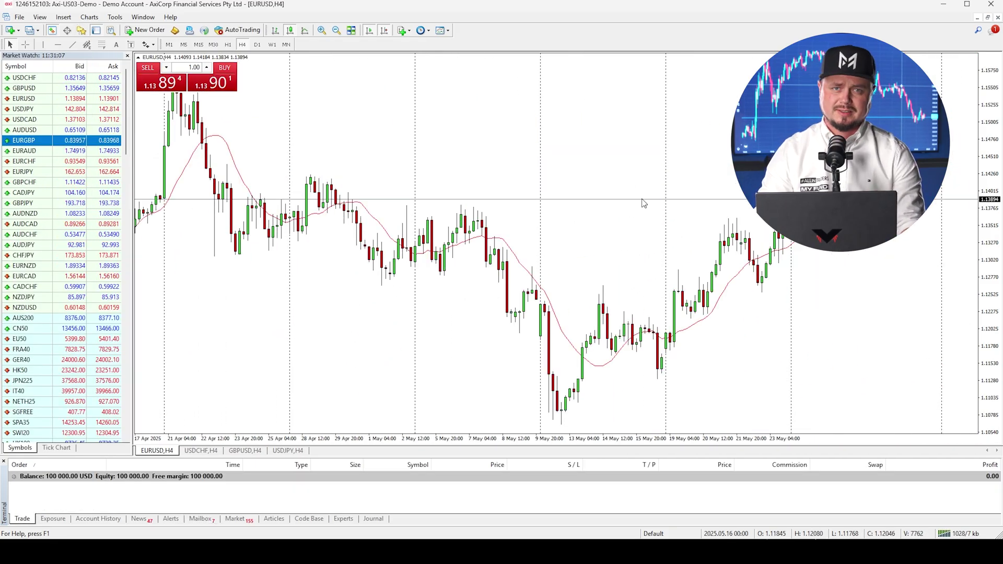
right_click(598, 177)
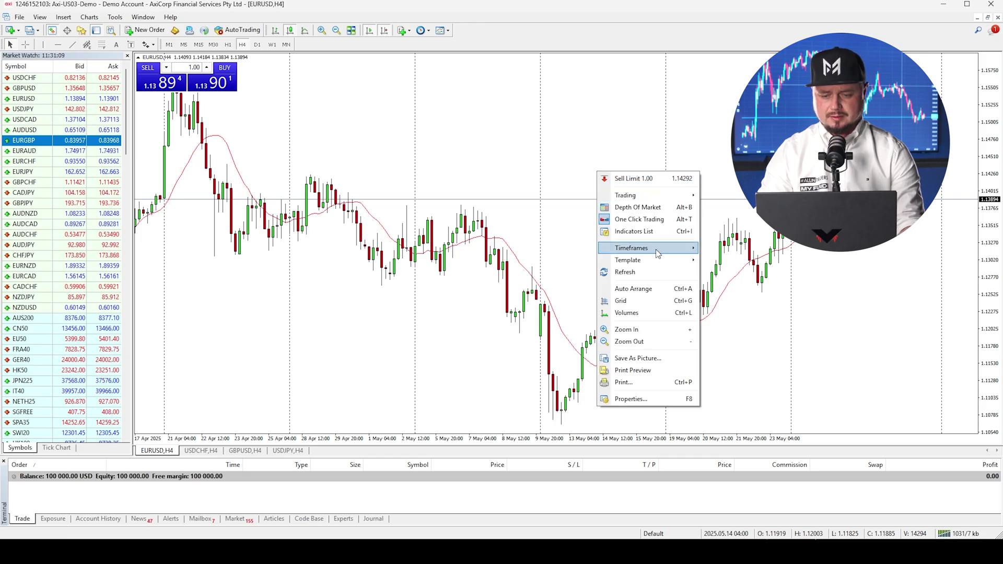
mouse_move(673, 259)
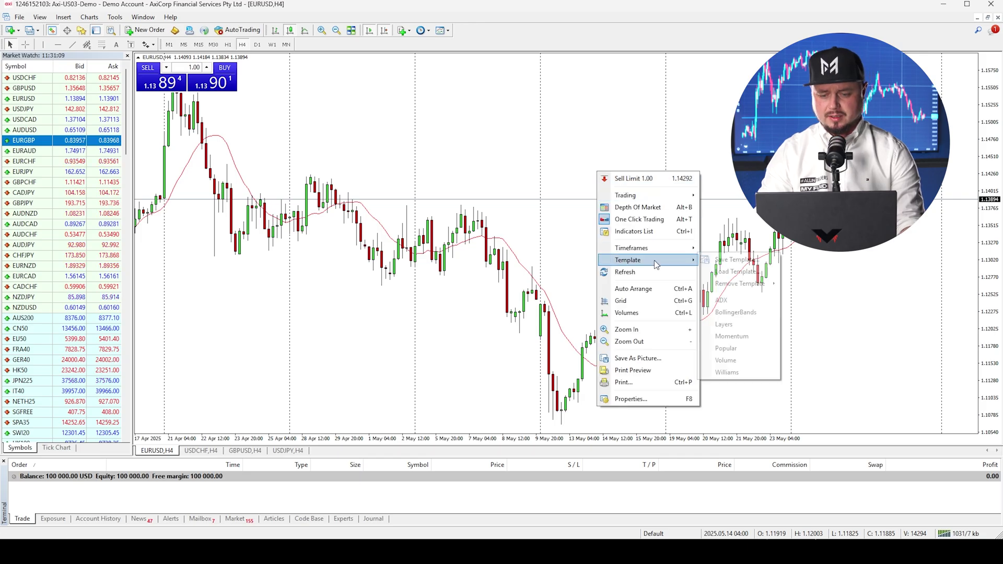
click(731, 259)
text(default)
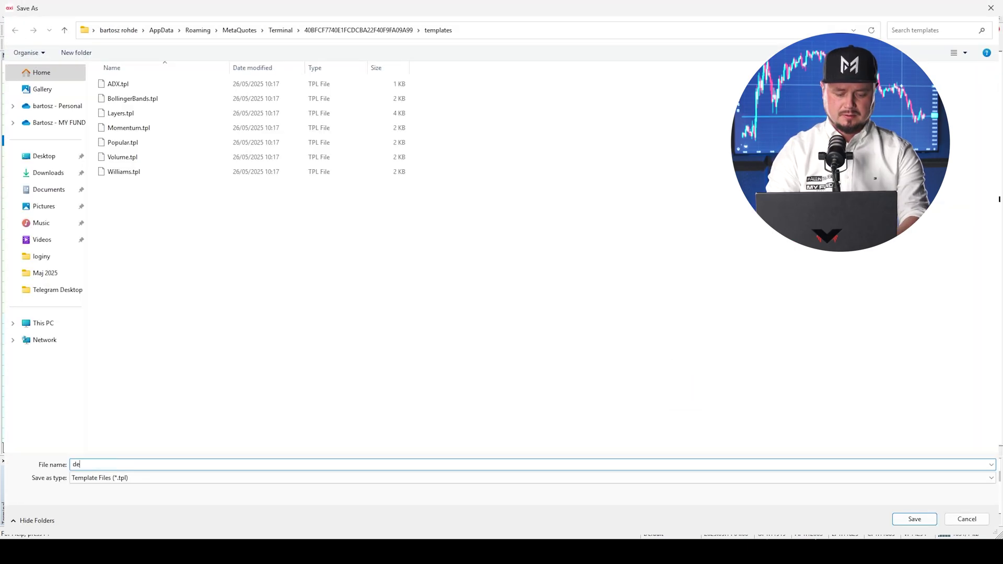
click(922, 522)
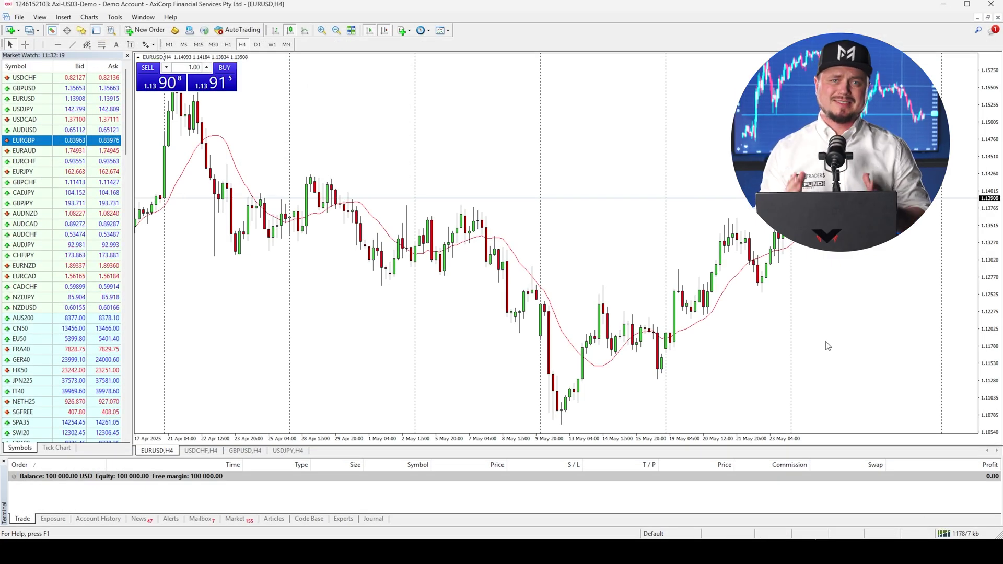
Close the USDCHF,H4, GBPUSD,H4 and USDJPY,H4 charts, keeping only EURUSD,H4 open.
right_click(213, 452)
click(257, 456)
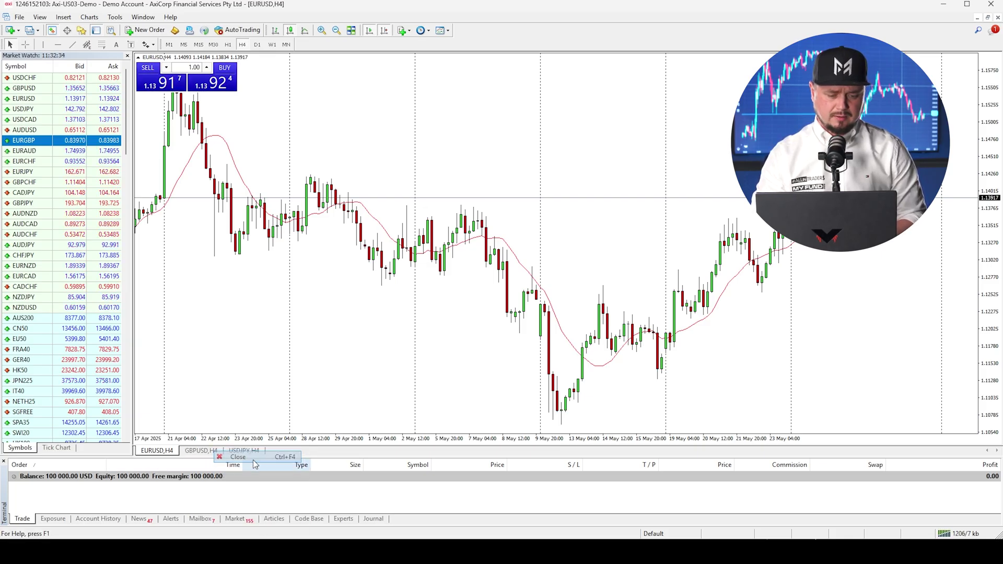
right_click(210, 450)
click(236, 455)
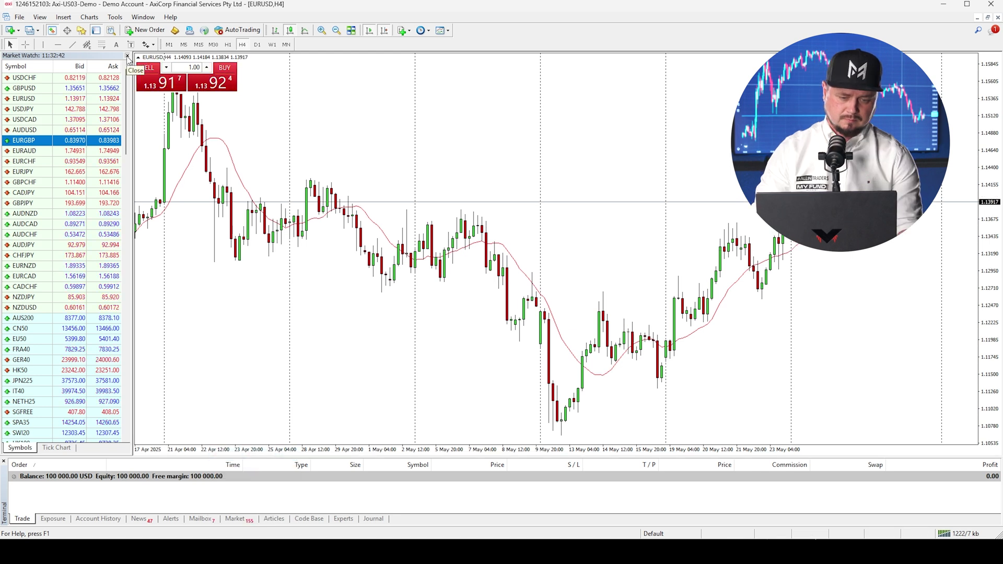
Hide Market Watch and the Terminal to clear the chart area, and bring back Market Watch alone.
click(127, 55)
click(96, 30)
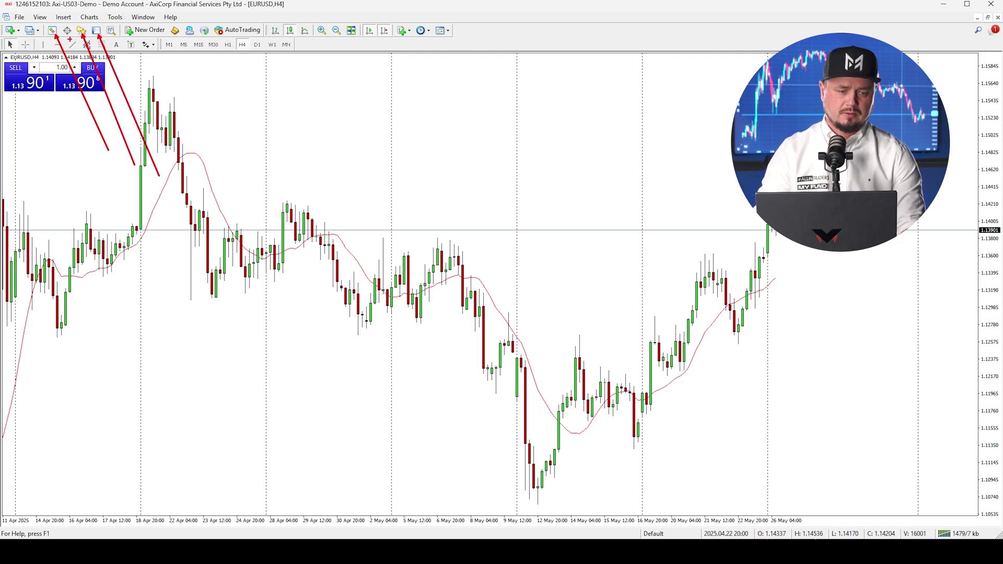
key(ctrl+m)
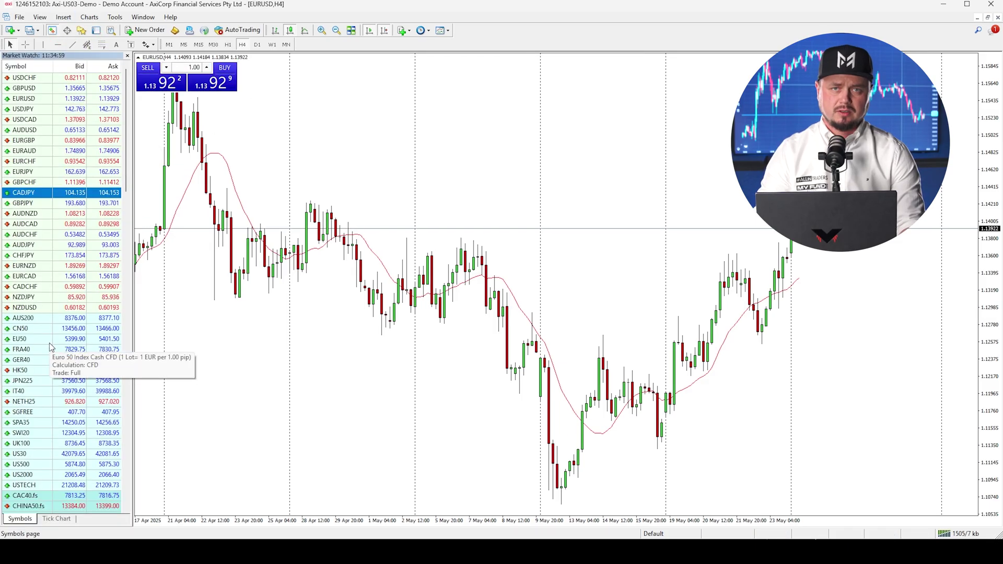
Show all of the broker's available symbols in Market Watch and look through the list.
right_click(72, 151)
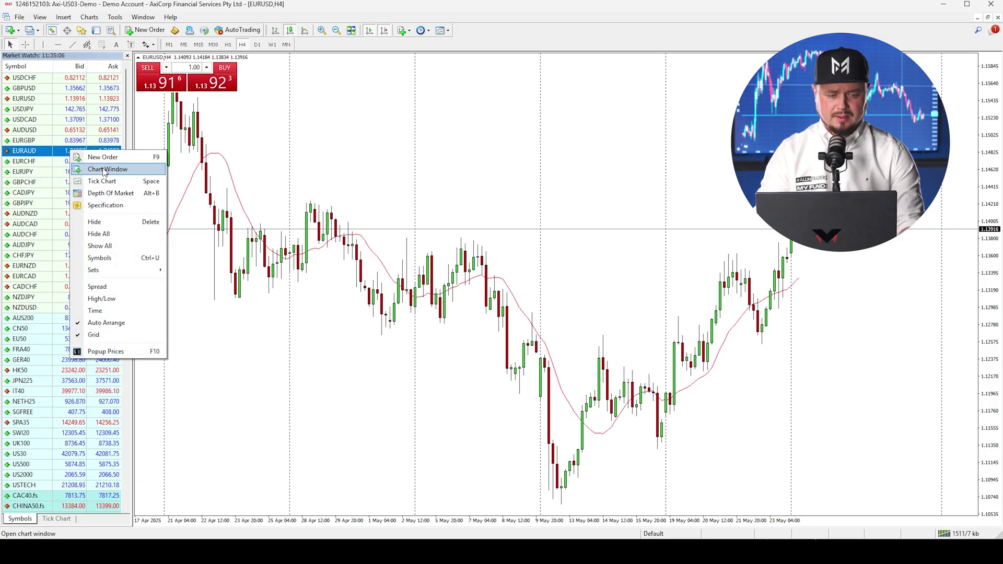
click(120, 251)
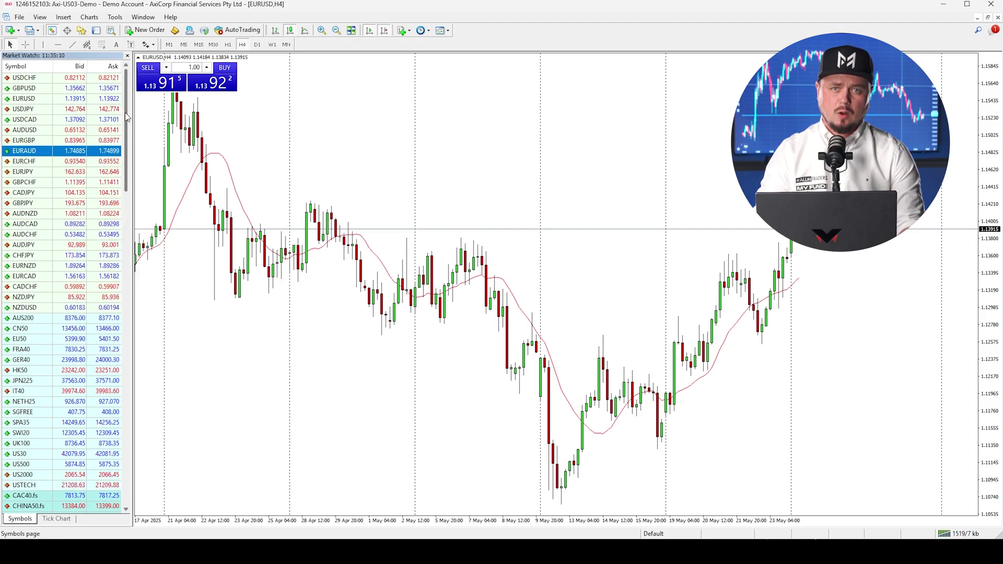
scroll(127, 117, down, 1)
scroll(126, 111, up, 1)
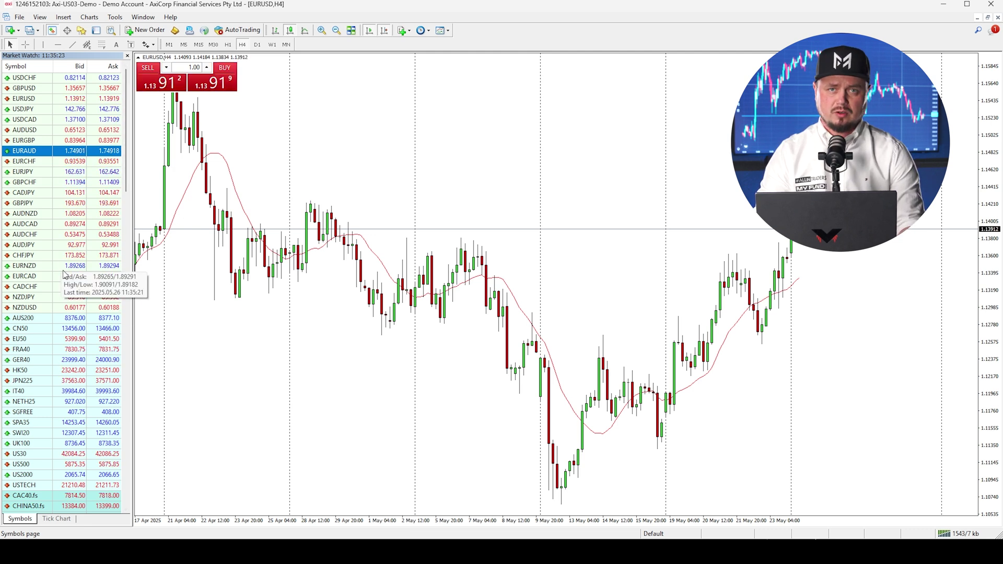
Open a new chart window for AUDCAD from Market Watch.
click(41, 224)
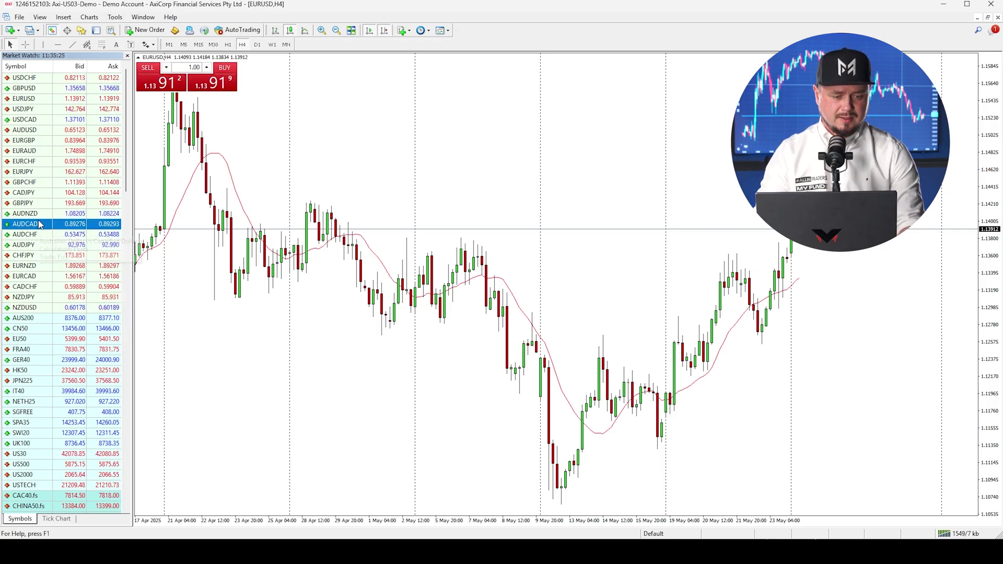
right_click(41, 225)
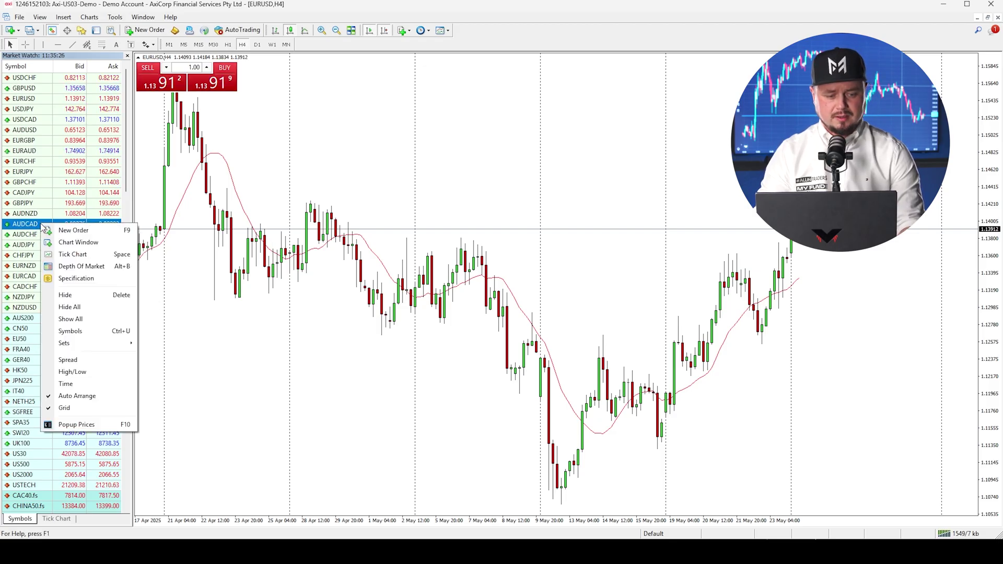
click(77, 243)
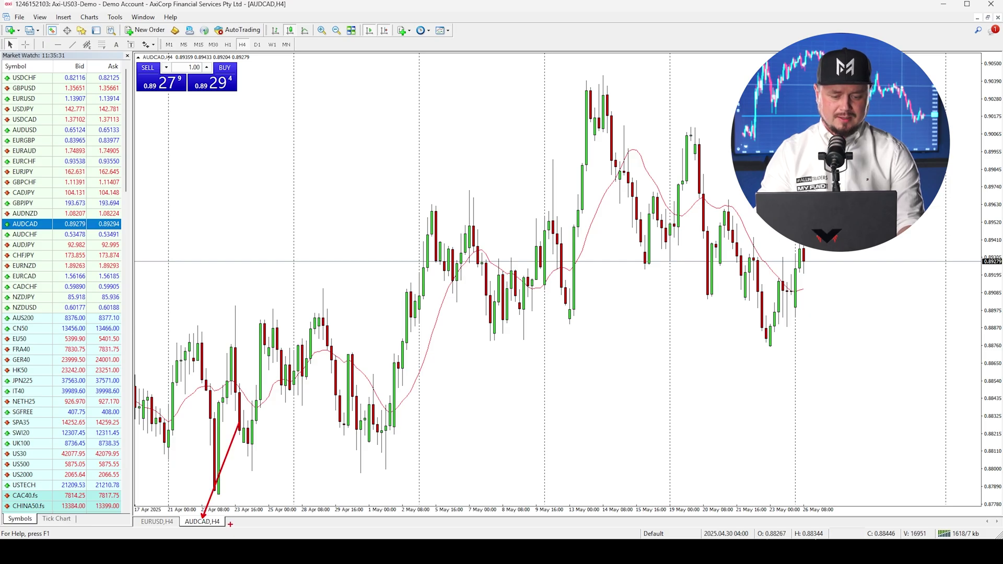
Review the AUDNZD contract specification down to its swap rates and trading sessions, and close it.
click(32, 213)
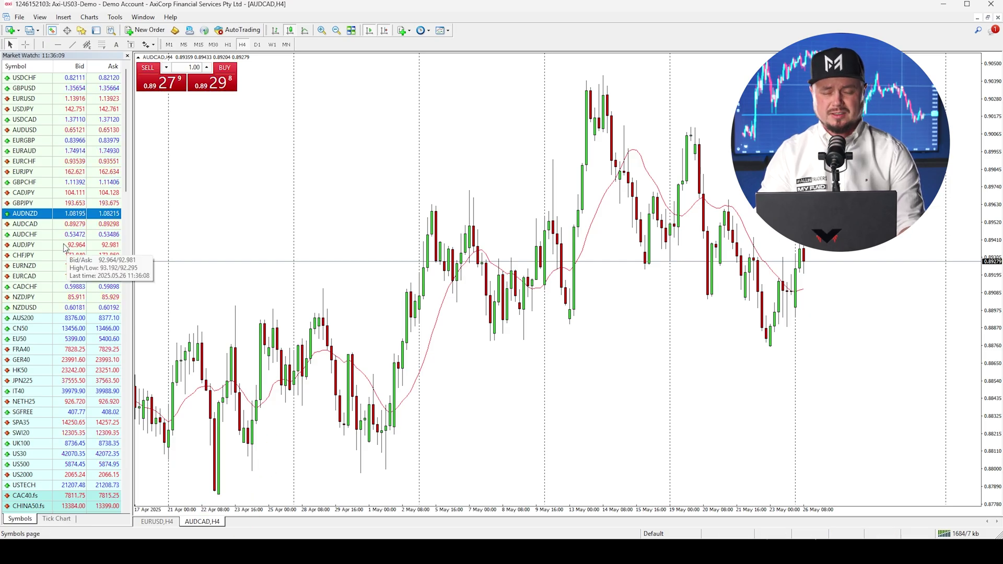
right_click(37, 215)
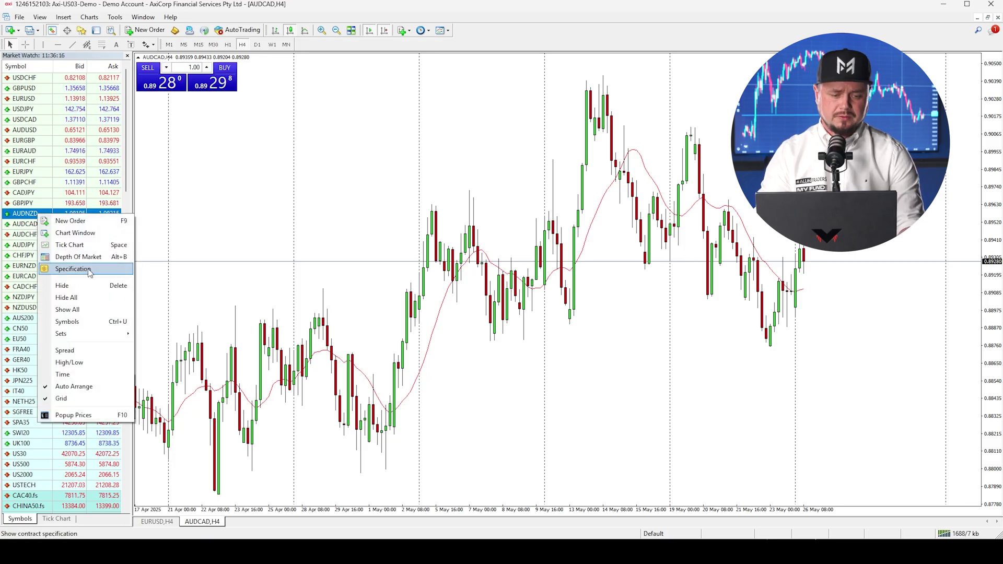
click(88, 270)
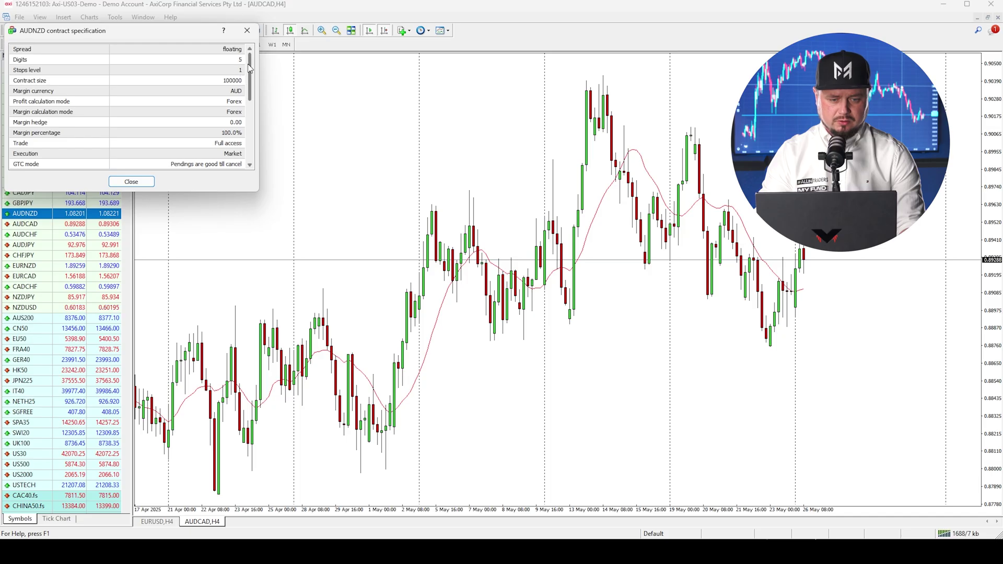
drag(249, 68, 165, 186)
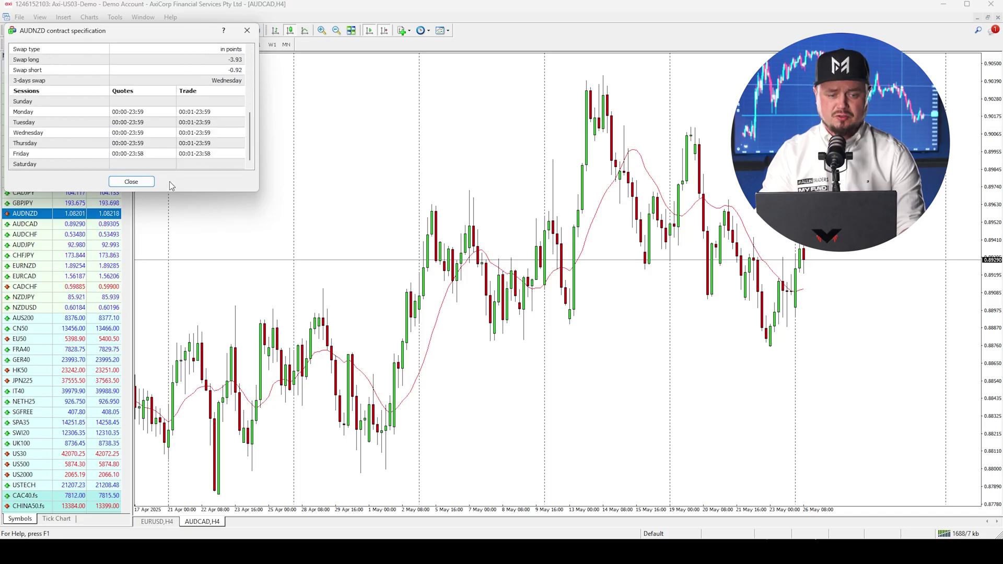
click(131, 182)
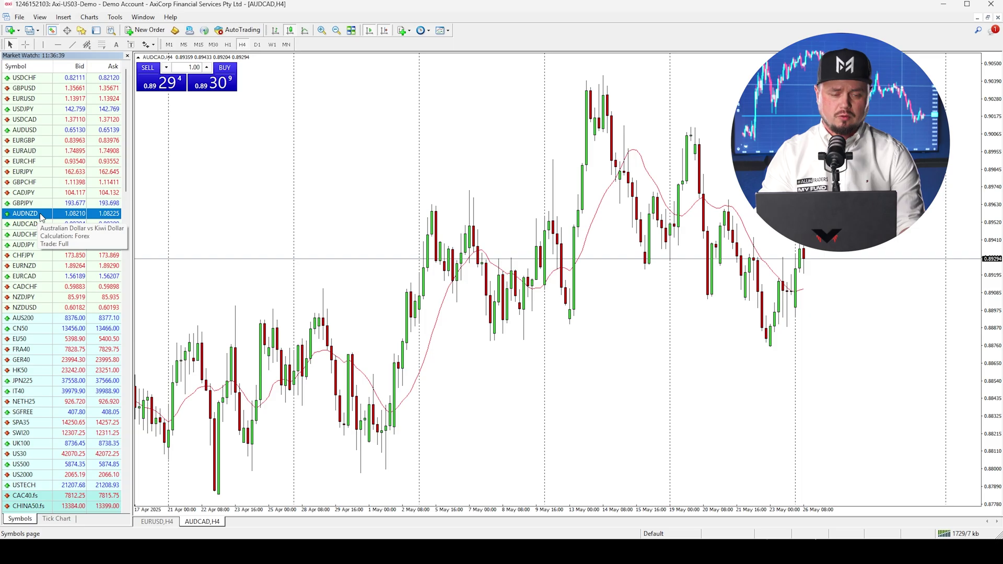
Display the spread for every symbol in Market Watch and hide Market Watch.
right_click(41, 217)
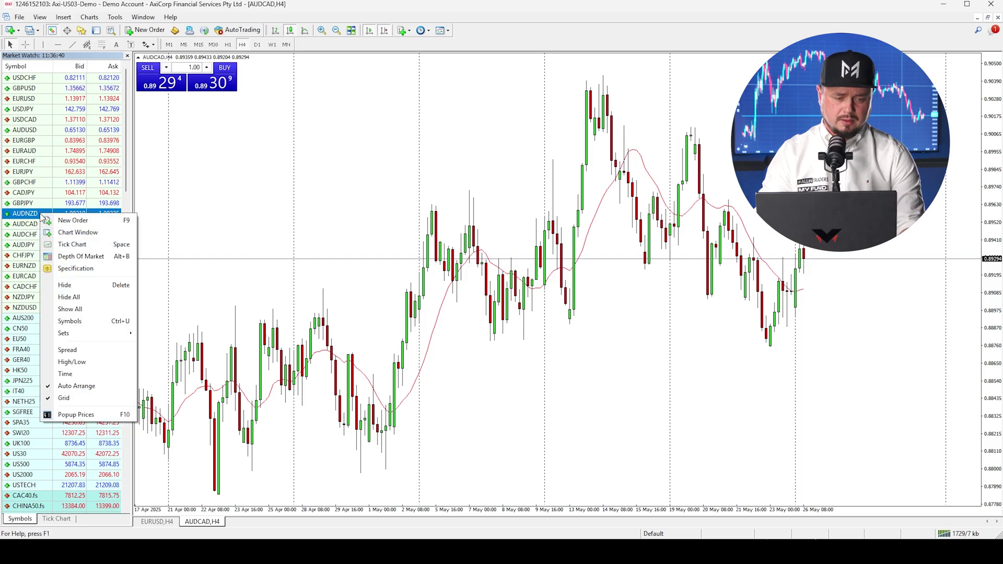
click(85, 351)
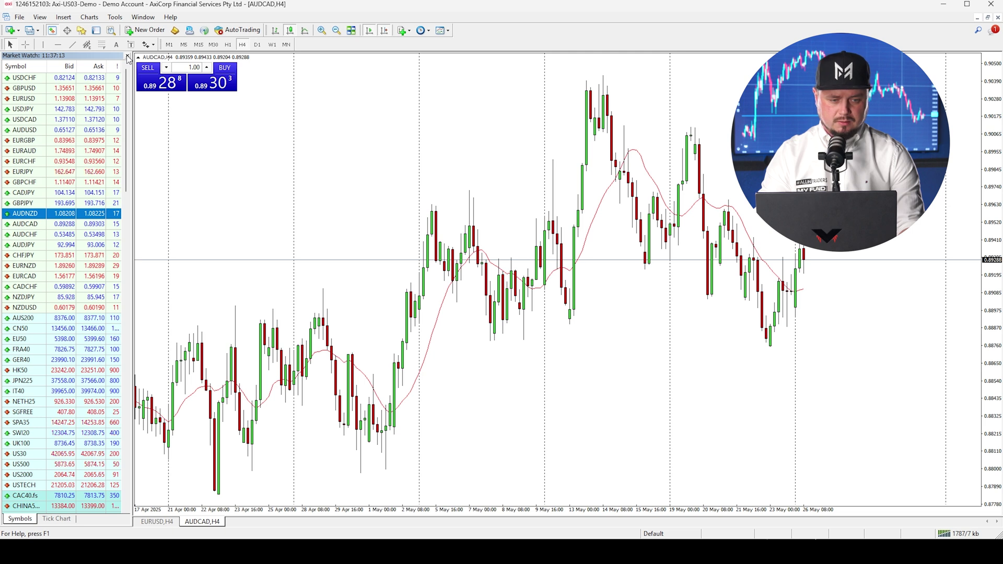
click(81, 29)
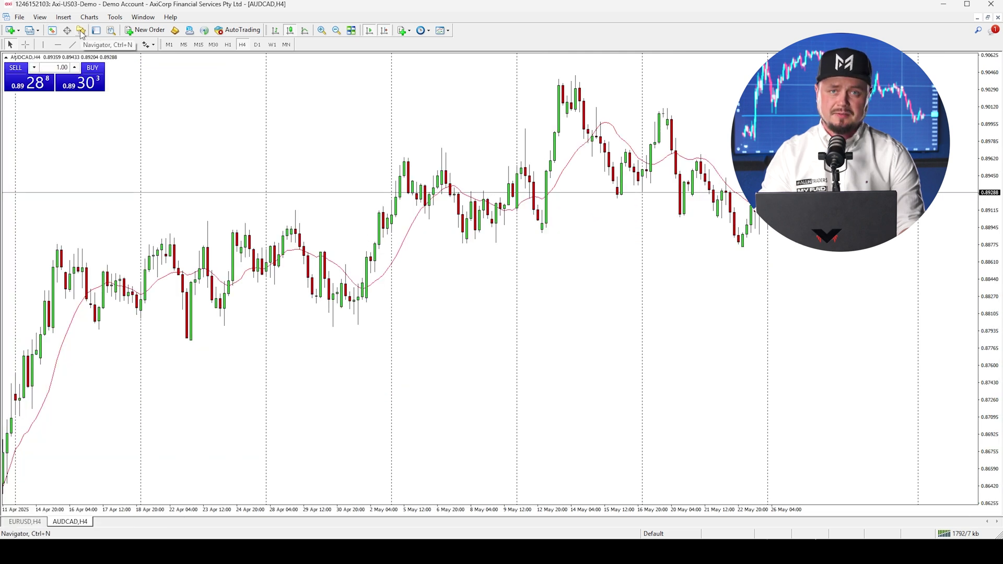
Show the Navigator and expand its Indicators list and the Trend group.
click(81, 30)
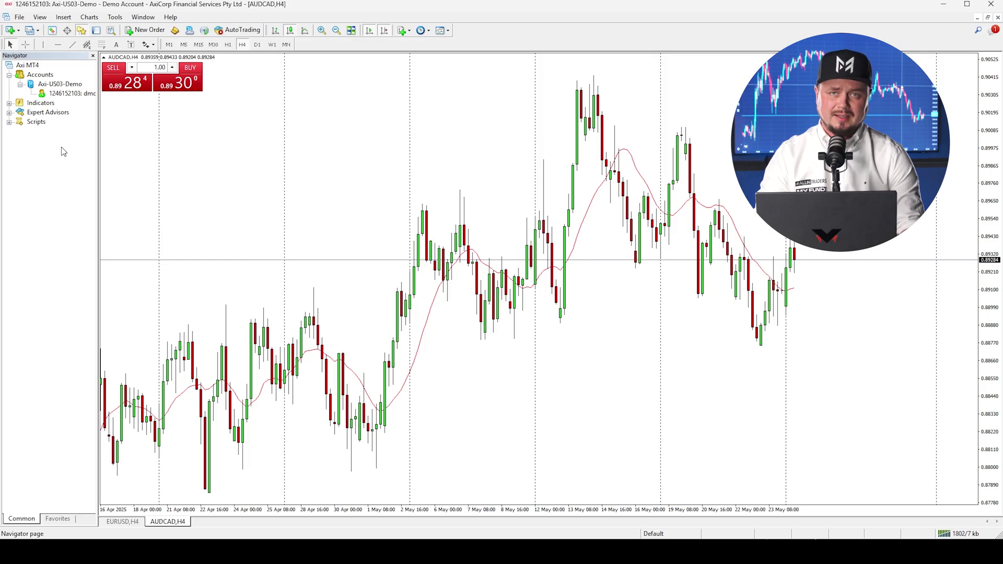
click(9, 103)
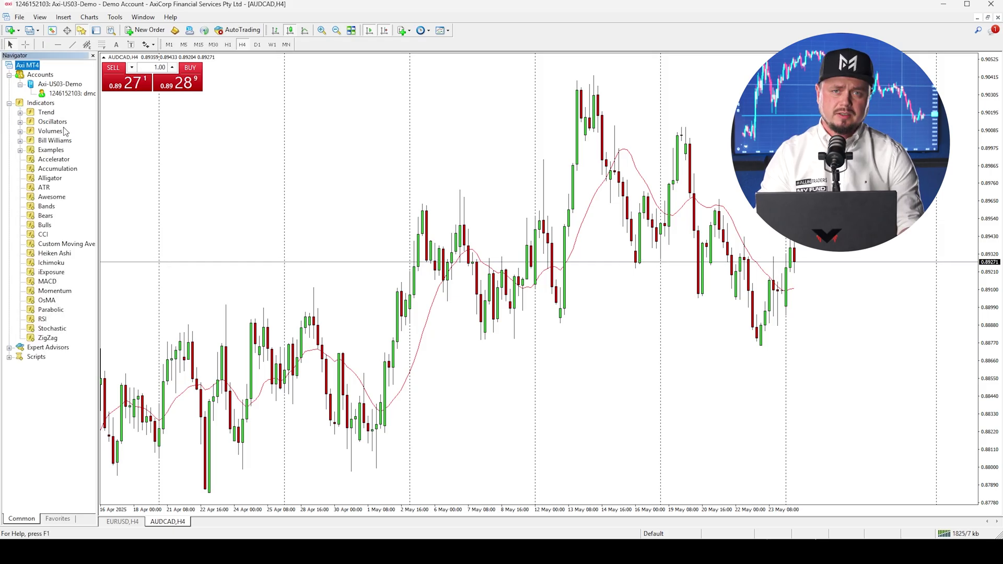
click(20, 113)
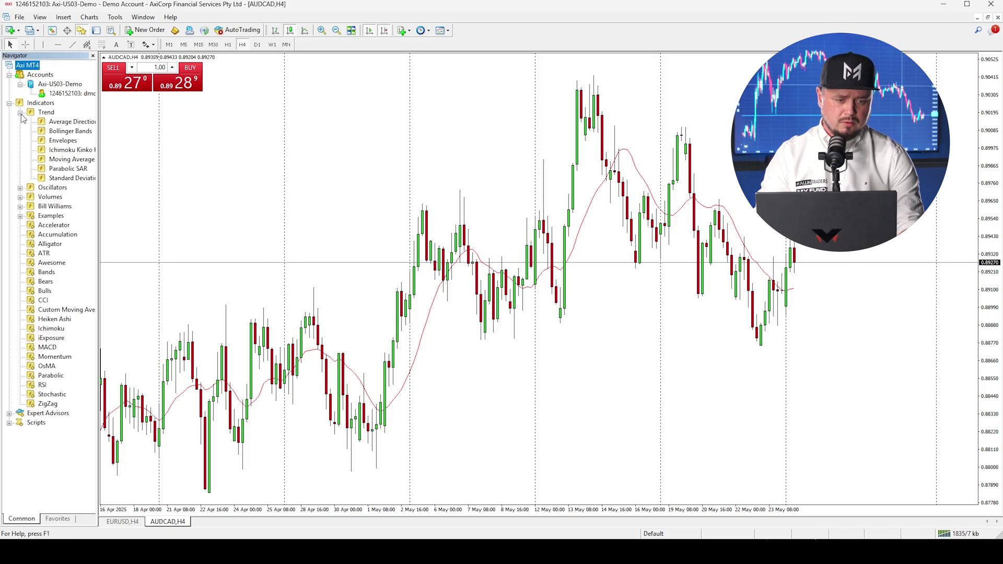
Attach Bollinger Bands to the AUDCAD,H4 chart with period 20, deviations 2, applied to Close, in MediumSeaGreen.
click(75, 134)
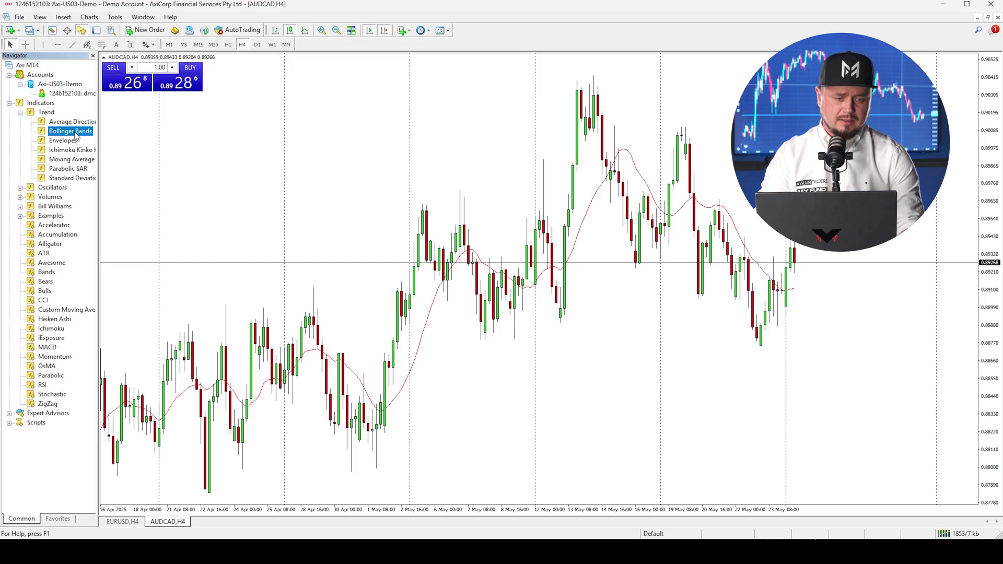
right_click(75, 133)
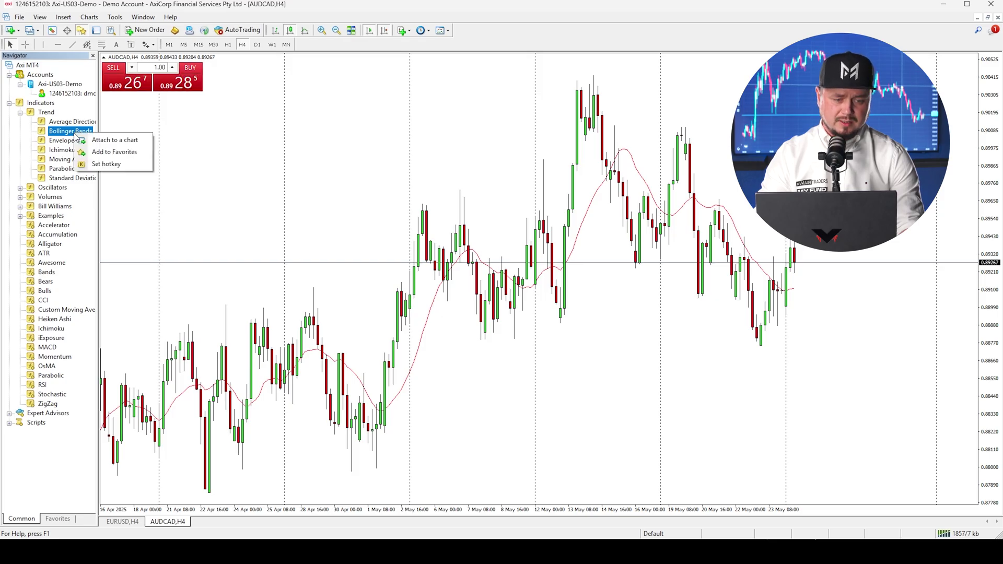
click(127, 145)
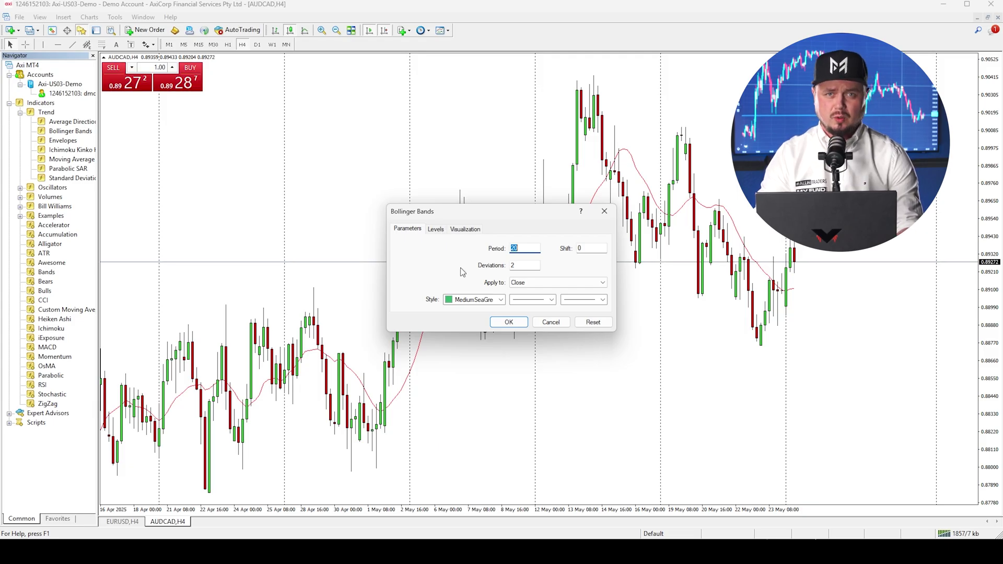
click(446, 230)
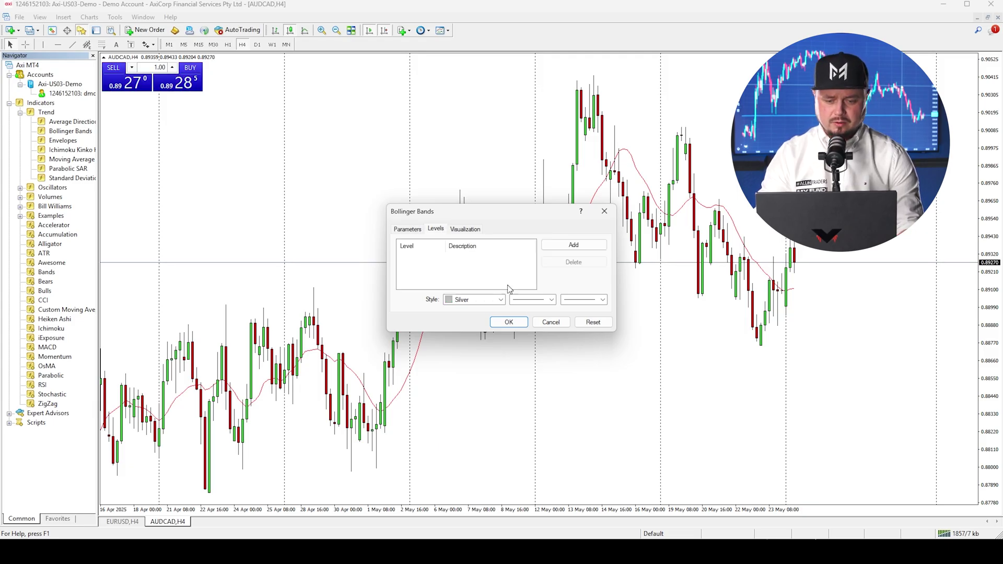
click(515, 324)
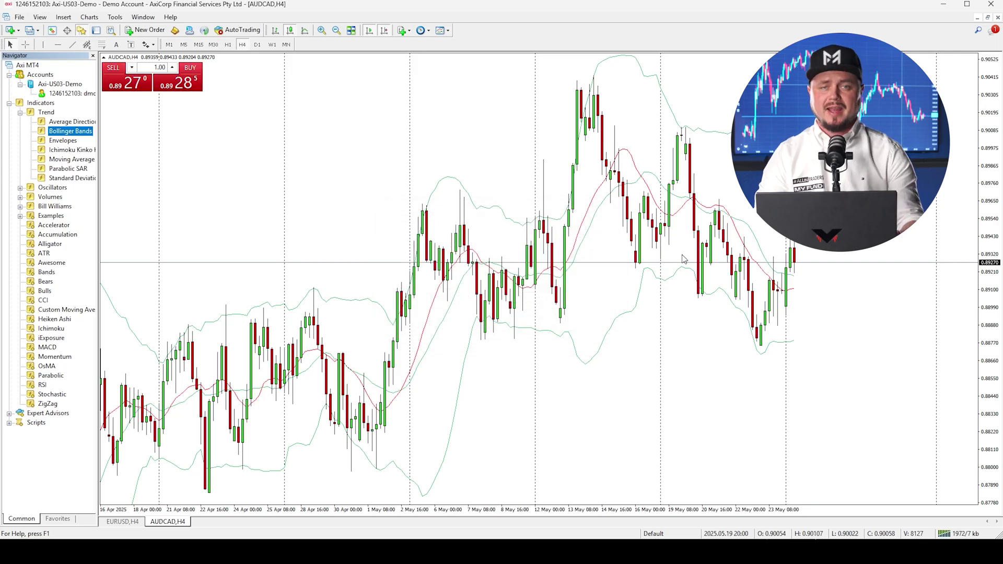
Delete Bollinger Bands from the AUDCAD,H4 chart's indicators list and close the list.
right_click(395, 130)
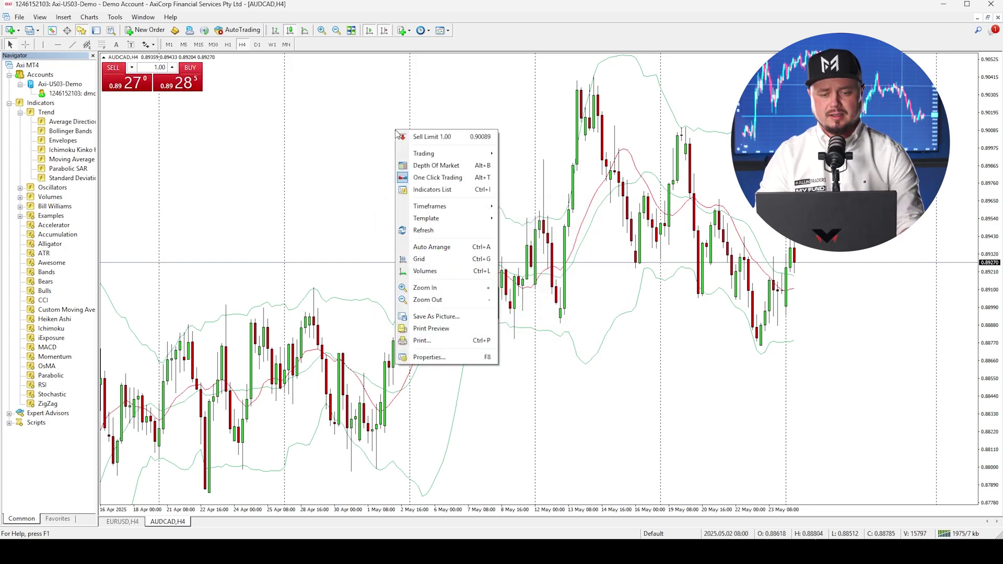
click(436, 191)
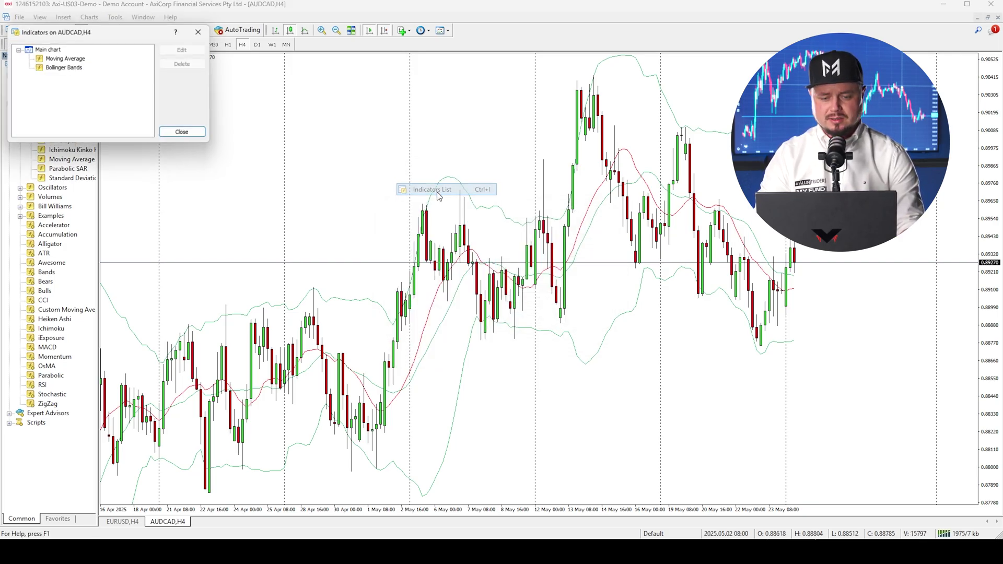
click(76, 70)
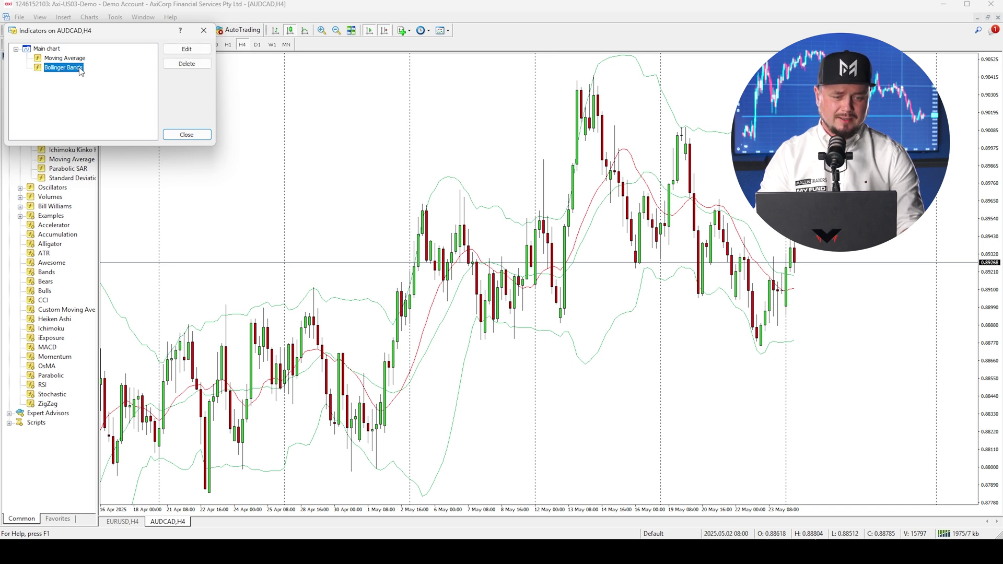
click(199, 71)
click(186, 135)
Expand the Expert Advisors group in the Navigator.
click(9, 414)
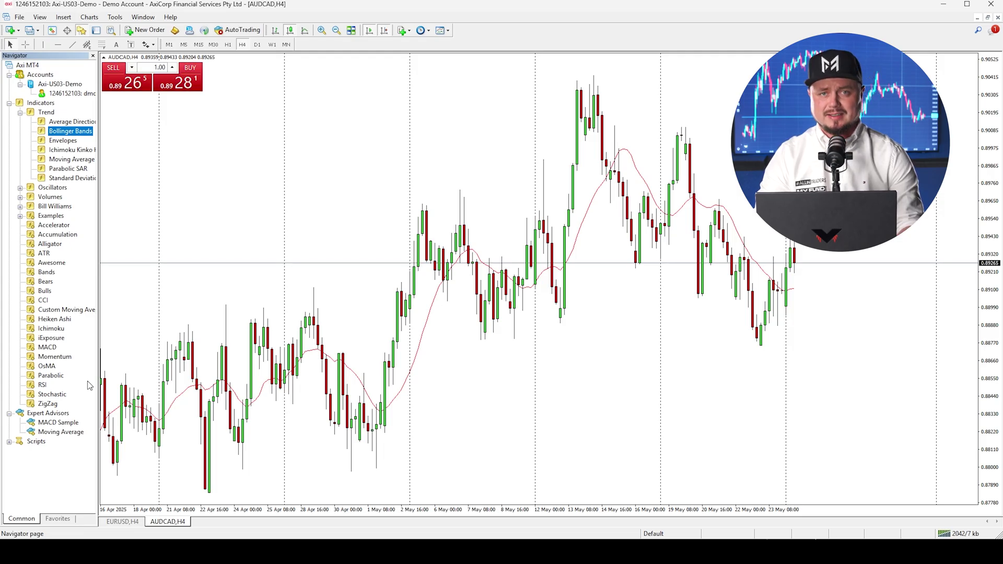
Hide the Navigator and open the Terminal at its Account History page.
click(93, 55)
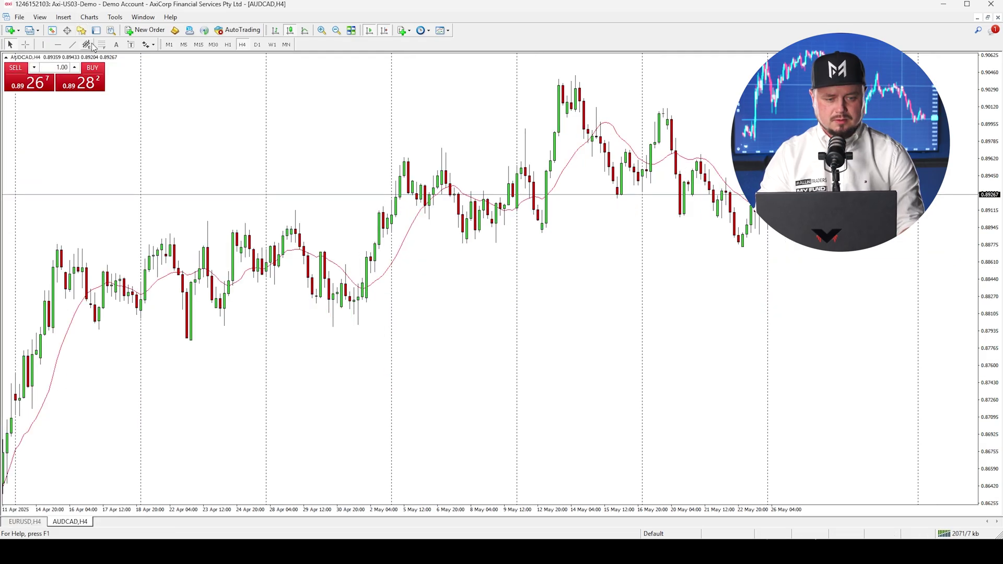
click(96, 32)
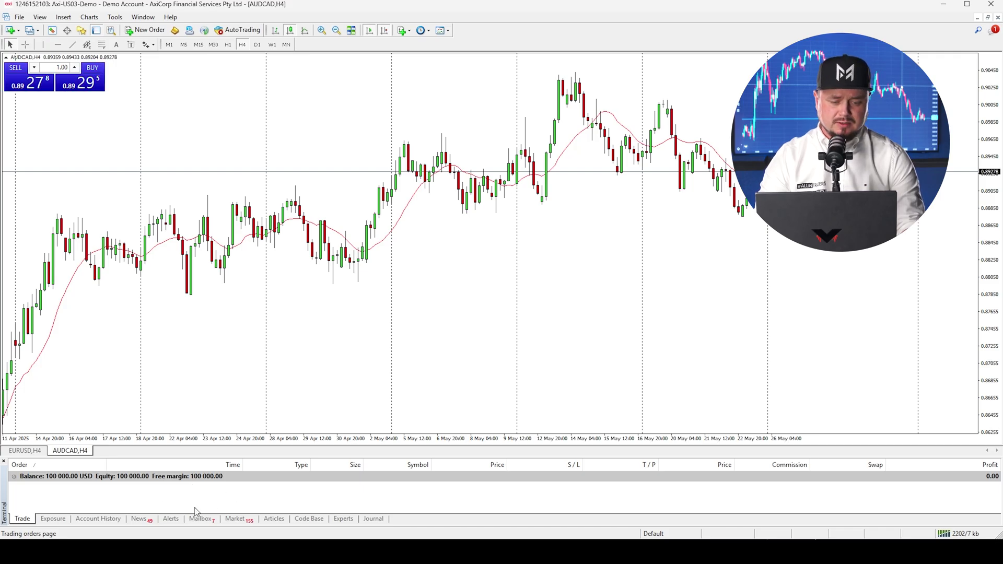
click(111, 514)
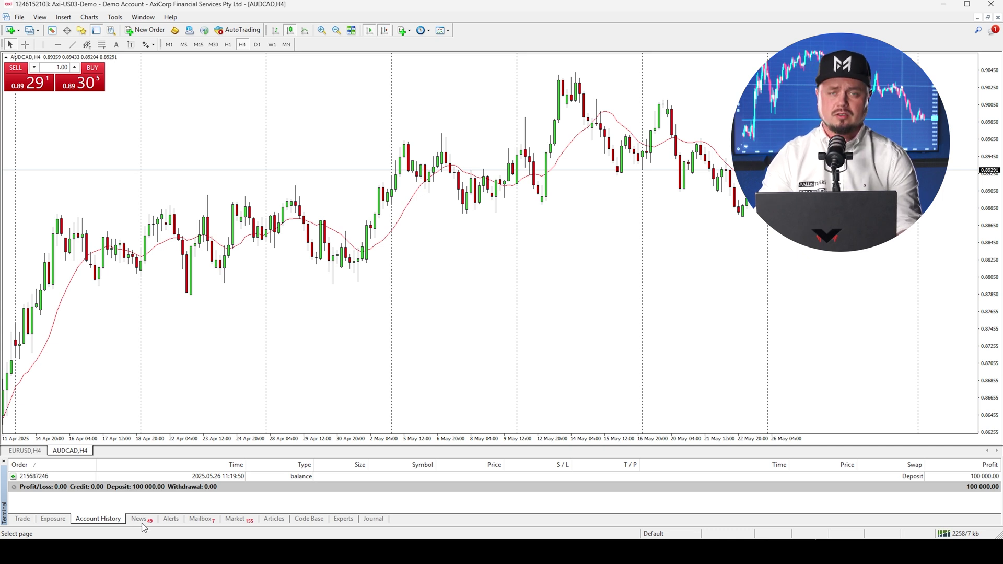
Browse the Market products in an enlarged Terminal, and return to the Trade page with the Terminal shrunk again.
click(235, 519)
drag(601, 459, 600, 354)
scroll(333, 463, down, 3)
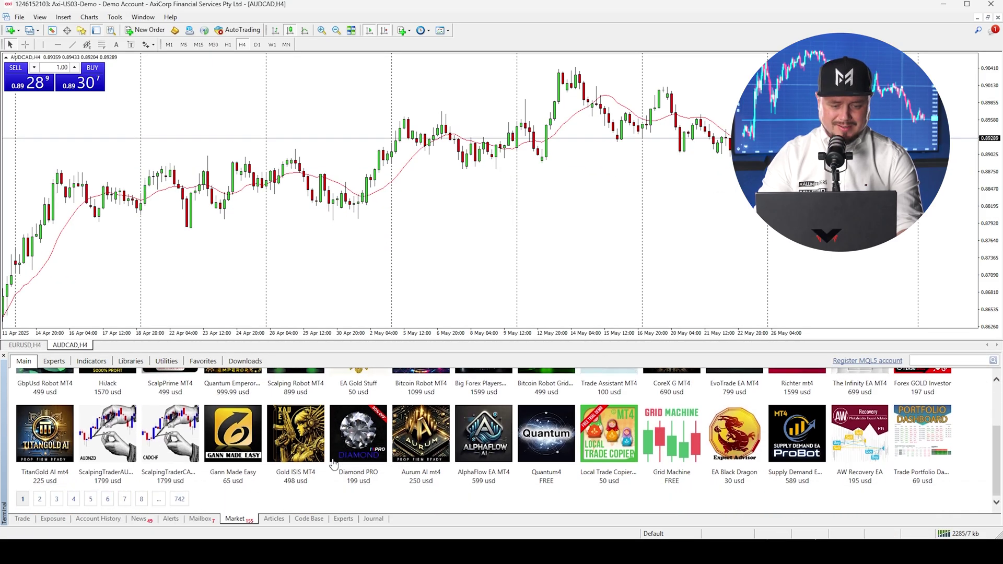
scroll(398, 488, up, 3)
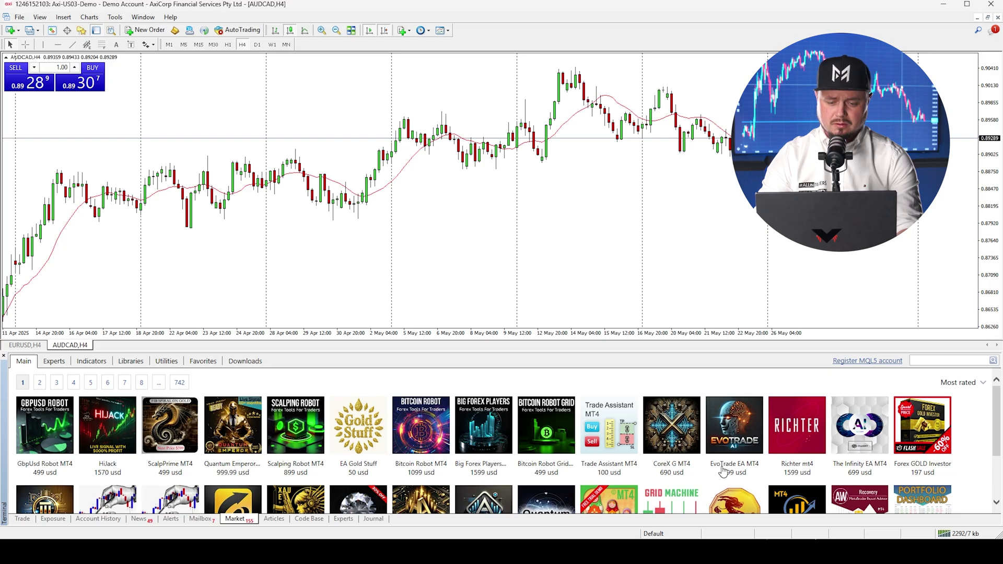
click(937, 359)
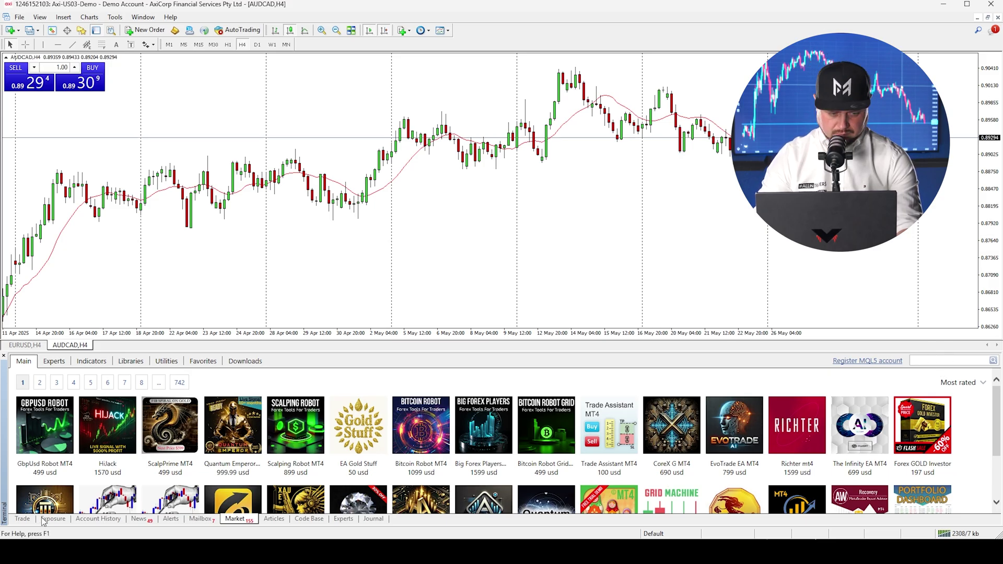
click(23, 520)
drag(488, 351, 486, 517)
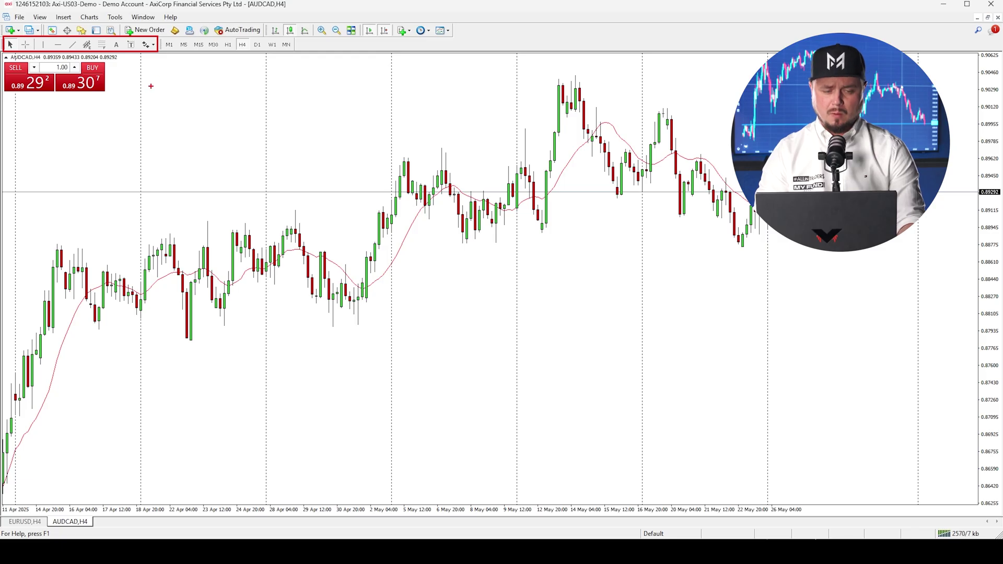
Customize the Line Studies toolbar by adding the Rectangle and Ellipse tools.
right_click(122, 48)
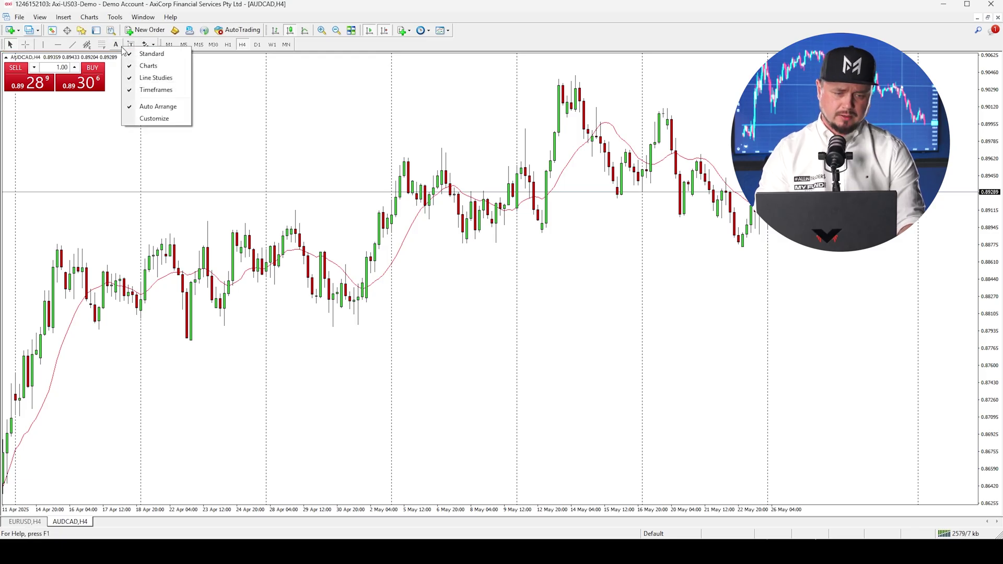
click(154, 118)
drag(448, 254, 387, 278)
click(380, 273)
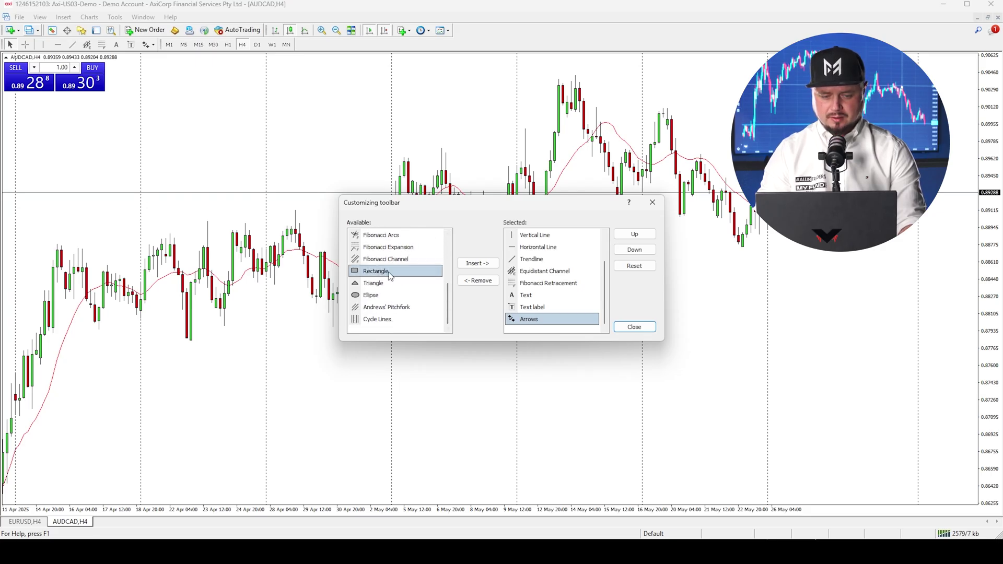
click(485, 264)
click(372, 283)
click(477, 263)
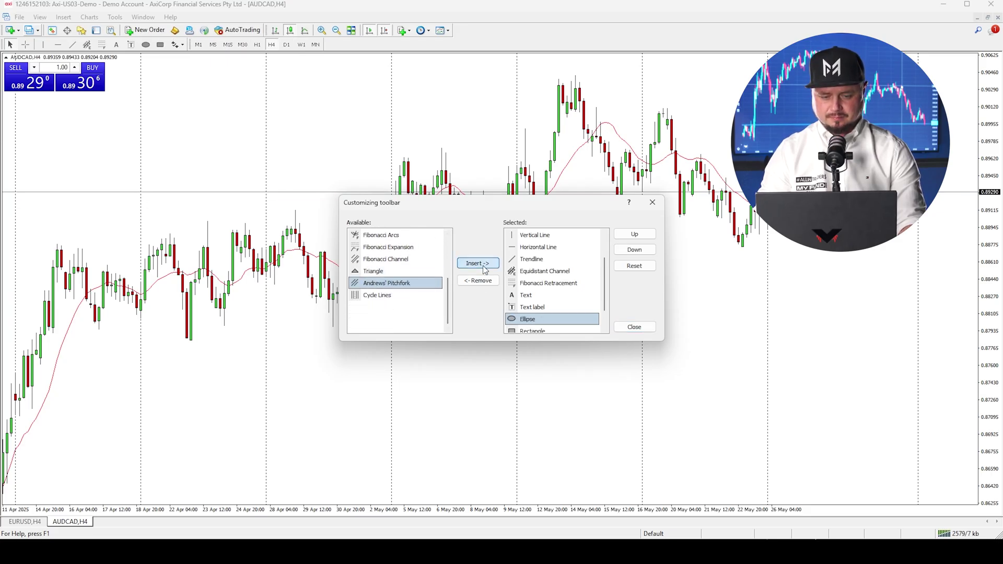
click(634, 327)
drag(146, 191, 158, 57)
key(BackSpace)
key(BackSpace)
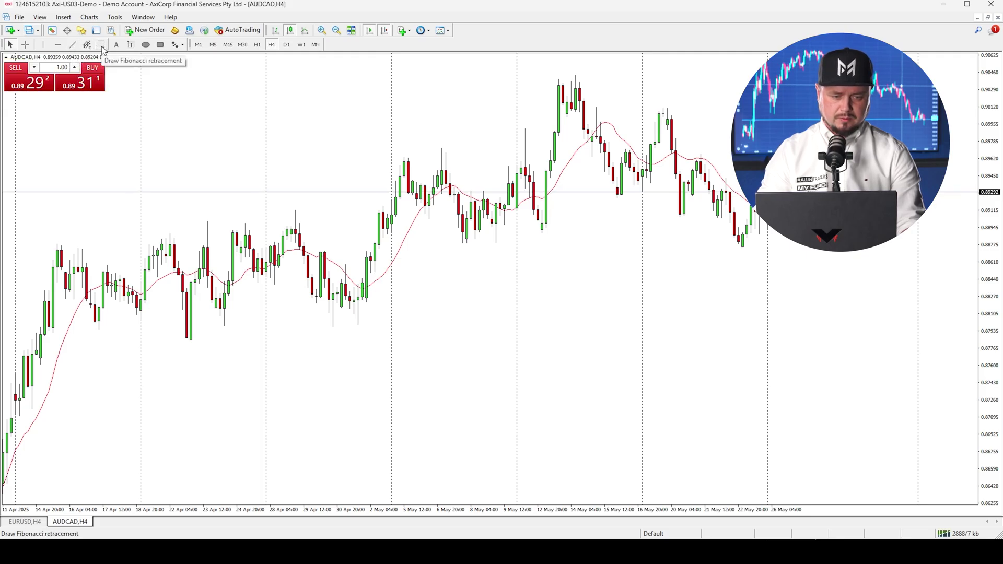
Draw a rectangle below the candles from about 8 May to 19 May, spanning prices of about 0.8795 to 0.8895.
click(160, 44)
mouse_move(517, 341)
mouse_down()
mouse_move(582, 283)
mouse_move(667, 239)
mouse_up()
drag(652, 278, 668, 219)
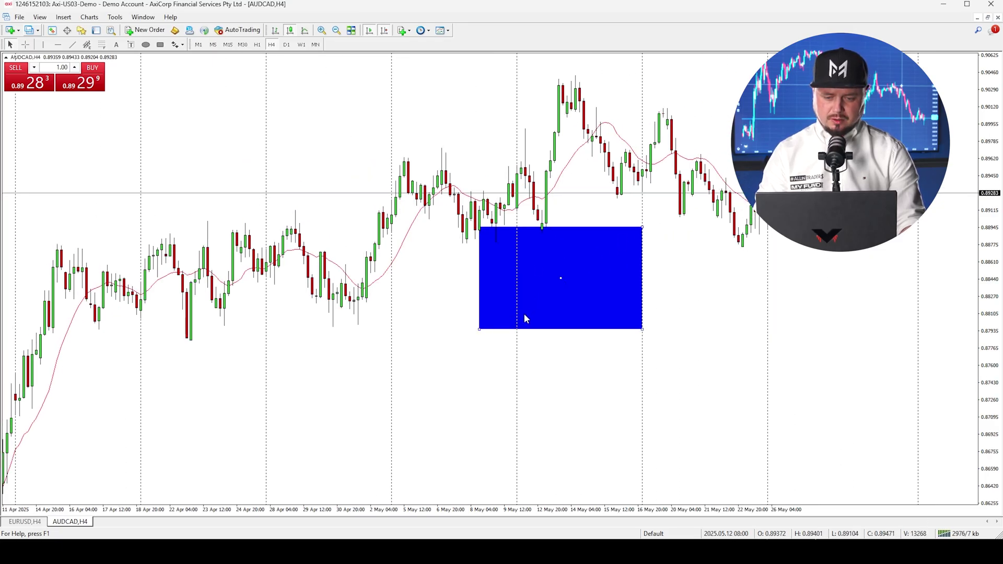
Set the rectangle's colour to Red and its description to BOX, and apply the properties.
right_click(643, 231)
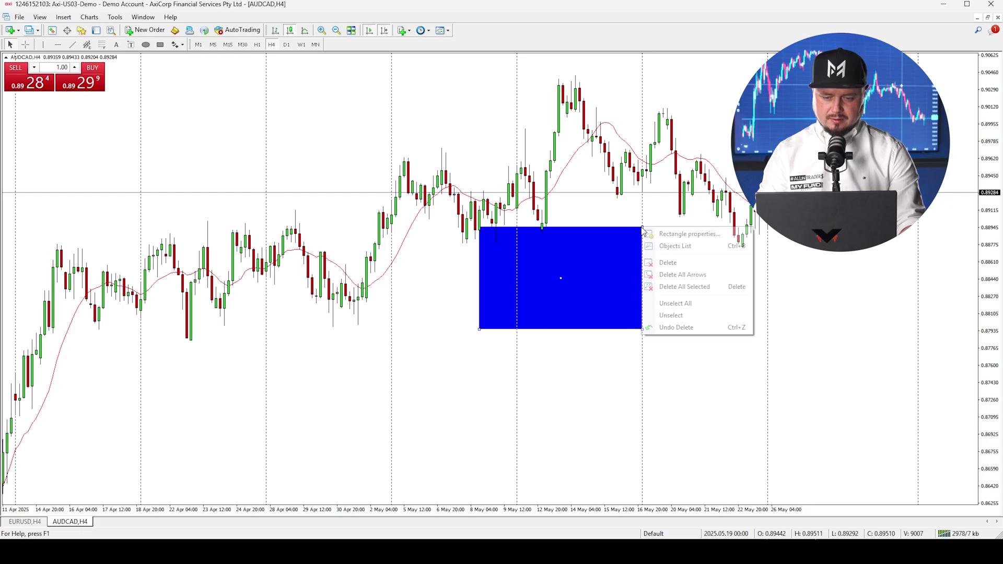
click(673, 234)
click(510, 281)
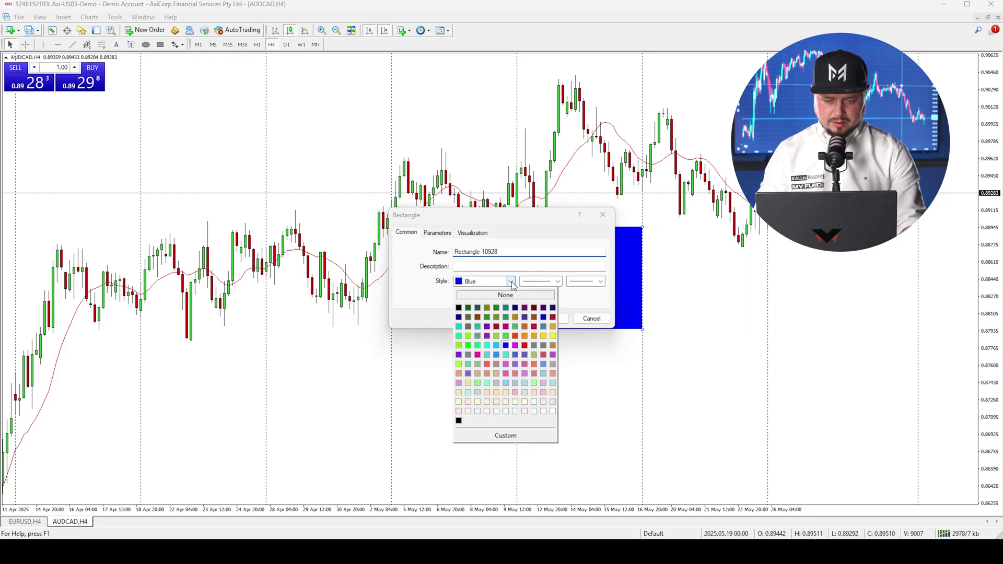
click(524, 345)
click(437, 232)
click(472, 234)
click(407, 233)
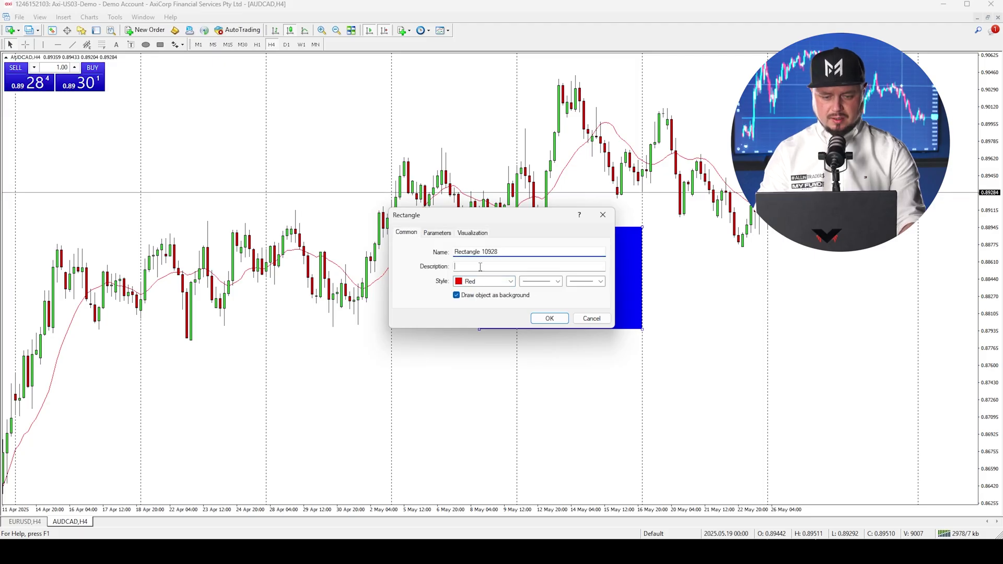
click(480, 267)
text(BOX)
key(Return)
Reshape the BOX rectangle into a thin zone at about 0.8875 to 0.8885 starting around 22 May, and delete it.
drag(556, 286, 664, 320)
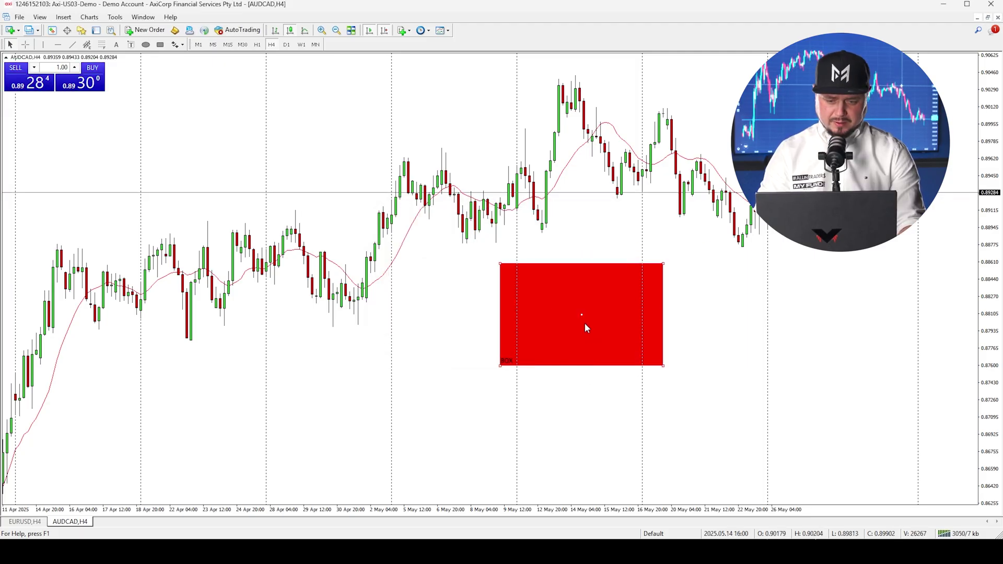
drag(582, 314, 802, 195)
drag(884, 144, 943, 237)
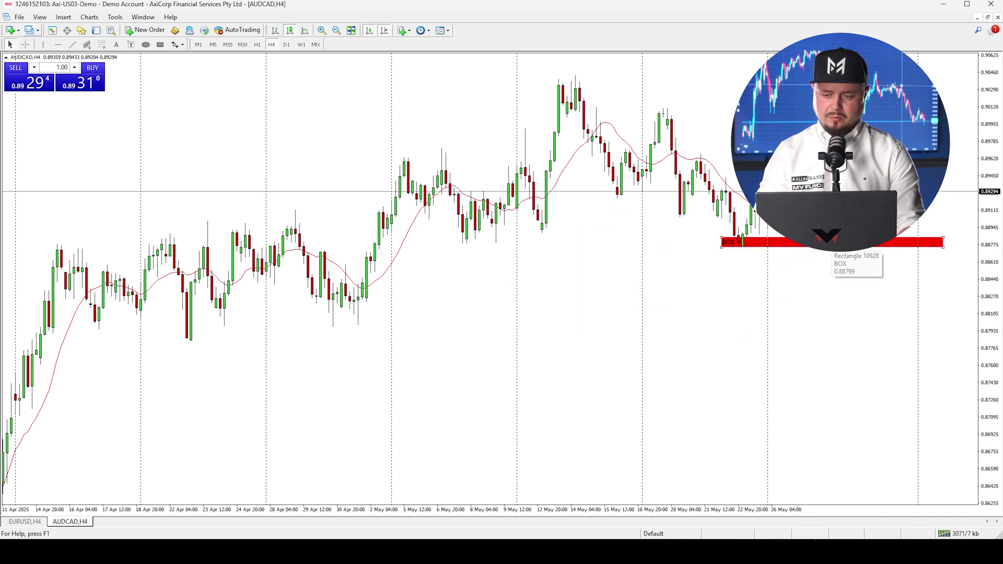
right_click(834, 244)
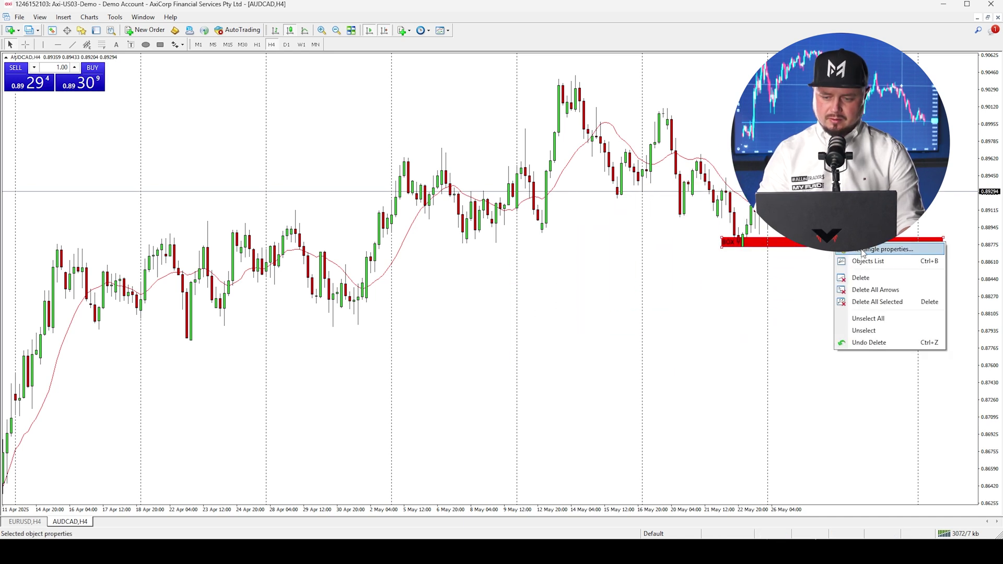
click(870, 286)
Place a yellow Fibonacci retracement between about 0.8735 and 0.8860 on the chart, and review its level list in the properties.
key(ctrl+z)
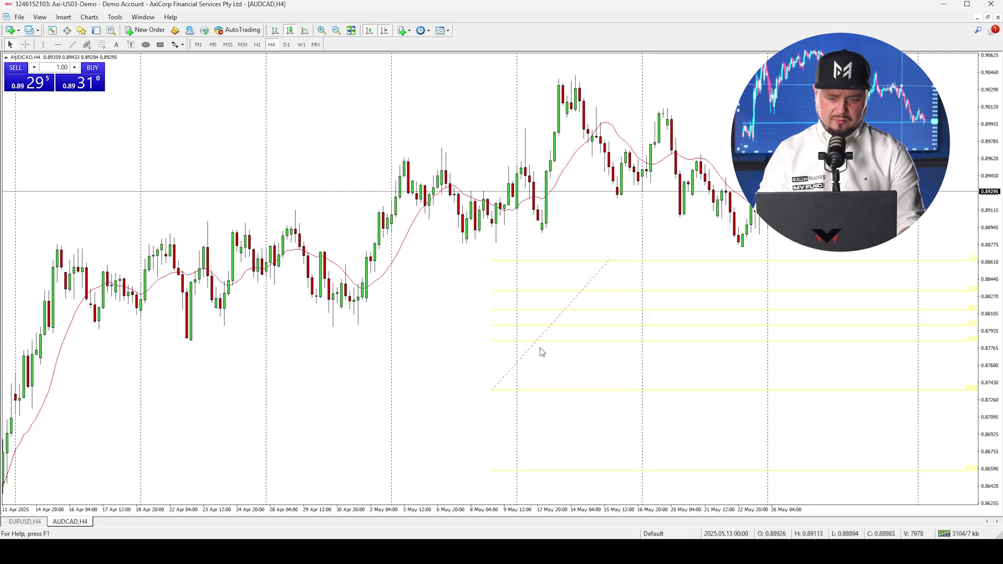
right_click(609, 261)
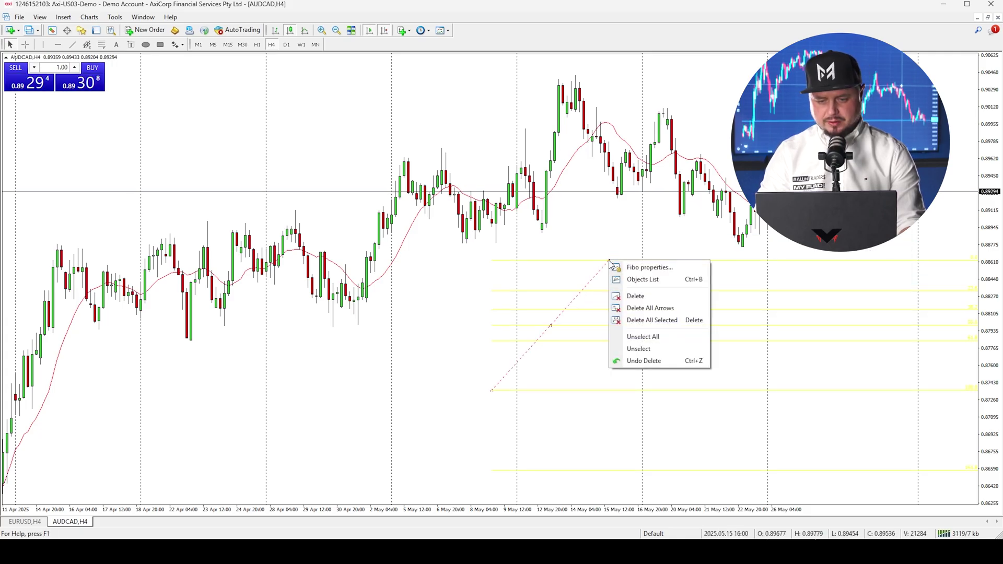
click(647, 267)
click(438, 232)
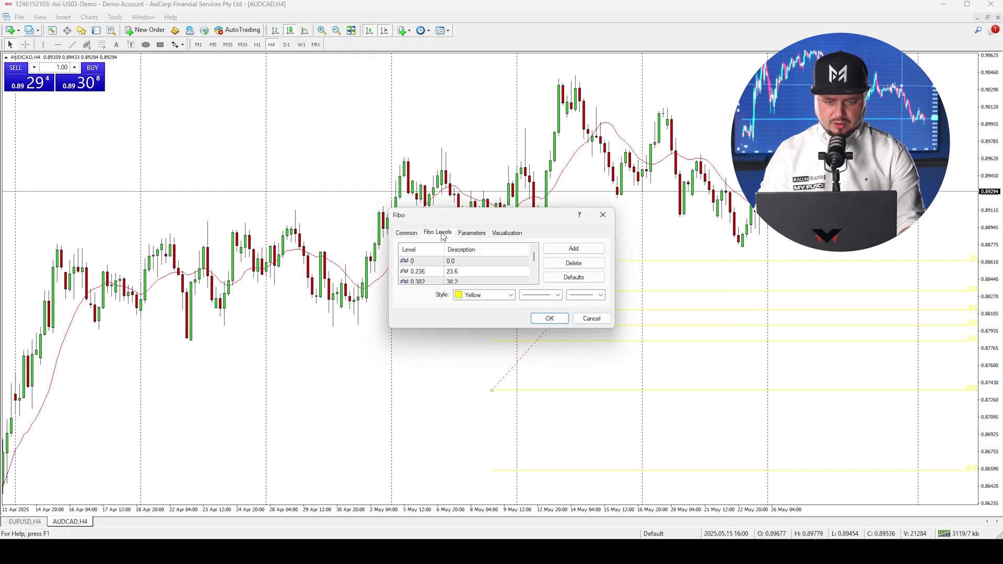
scroll(502, 294, down, 3)
scroll(522, 271, down, 2)
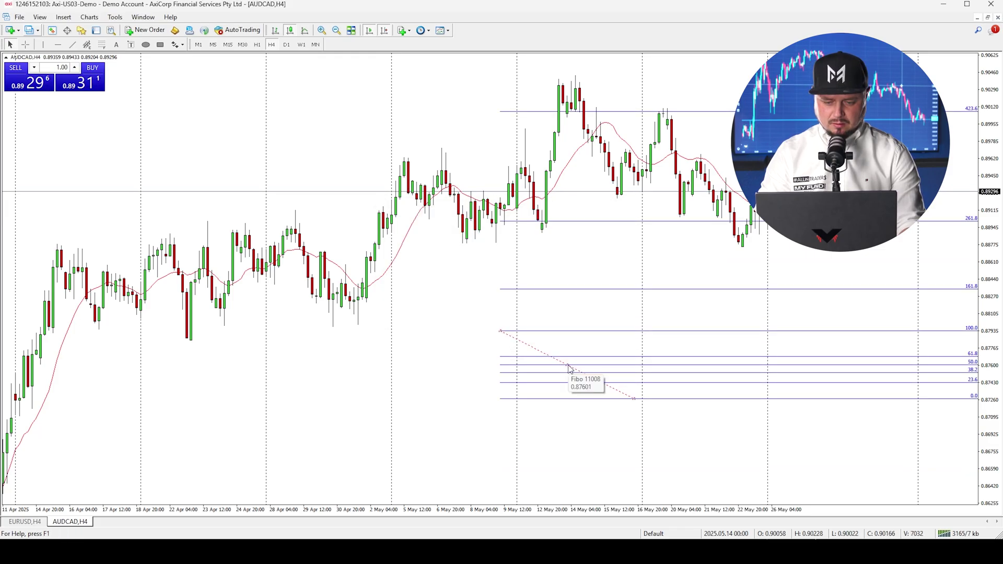
Move the blue Fibonacci retracement slightly higher and to a later date, and delete it from the chart.
drag(569, 368, 615, 335)
right_click(615, 335)
click(639, 369)
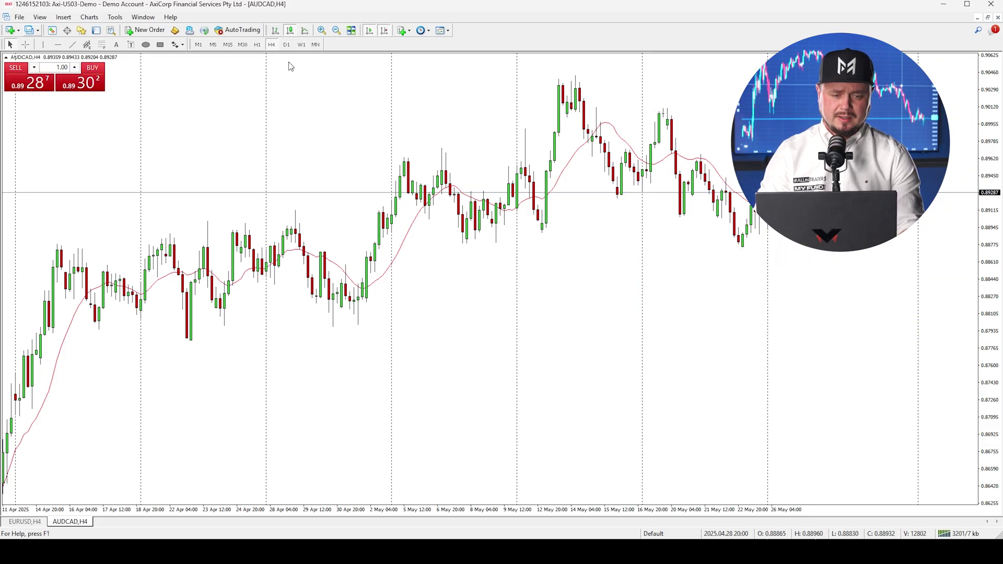
View the AUDCAD chart in the H1, M30, M15, M5 and M1 timeframes in turn.
click(257, 45)
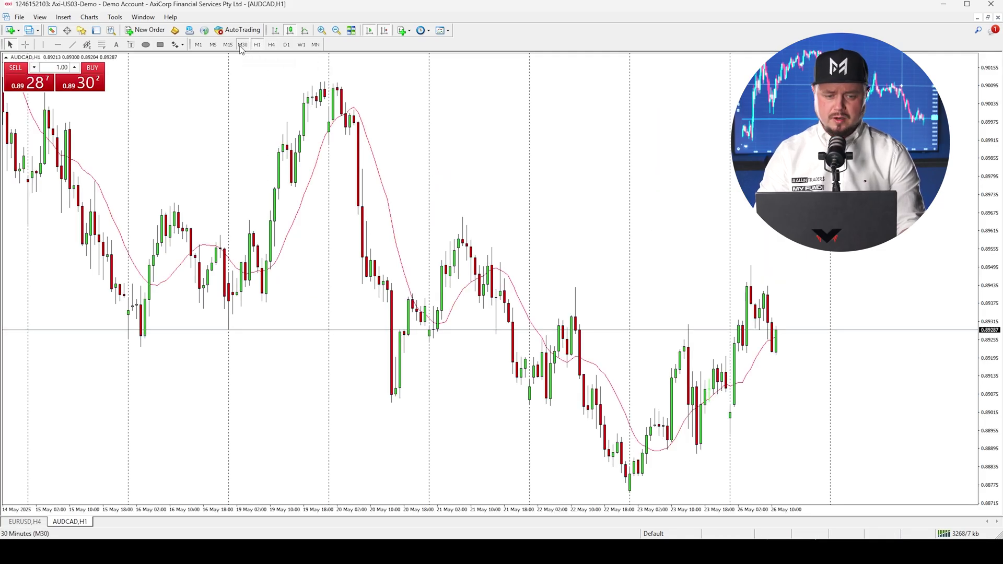
click(242, 45)
click(227, 44)
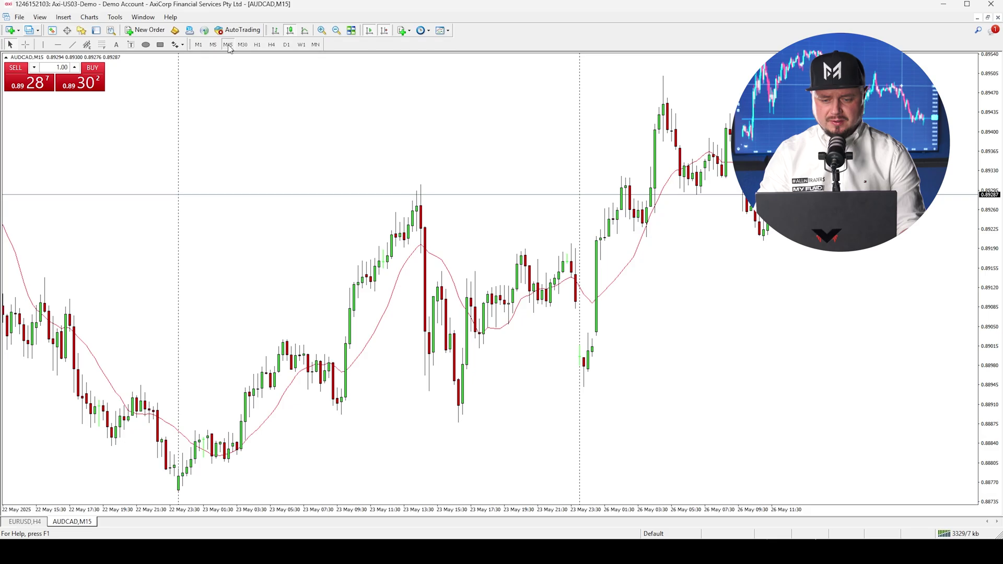
click(213, 45)
click(199, 45)
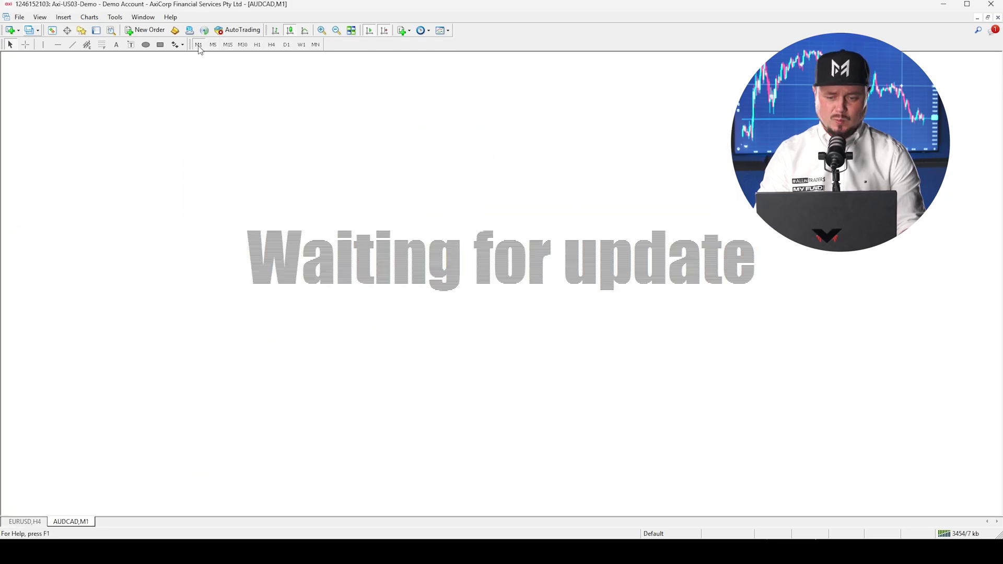
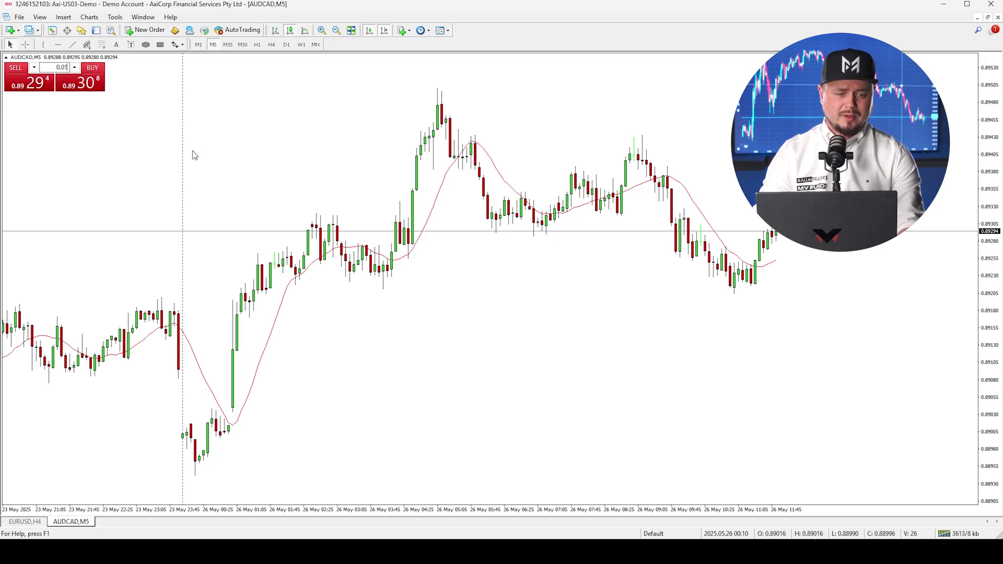
Enable One-Click Trading by accepting its terms and conditions, and buy 0.01 lots of AUDCAD at market.
click(93, 85)
click(396, 343)
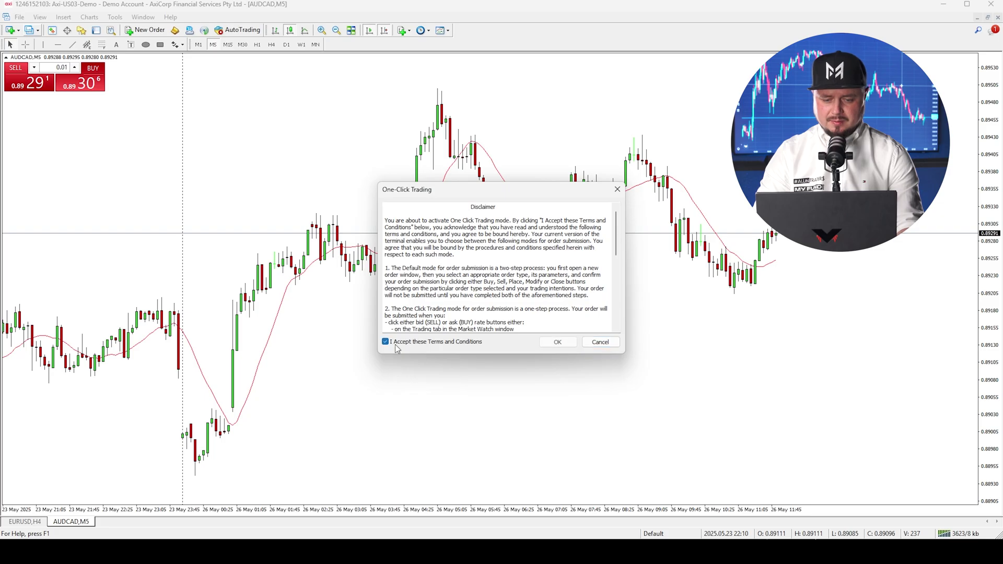
click(556, 342)
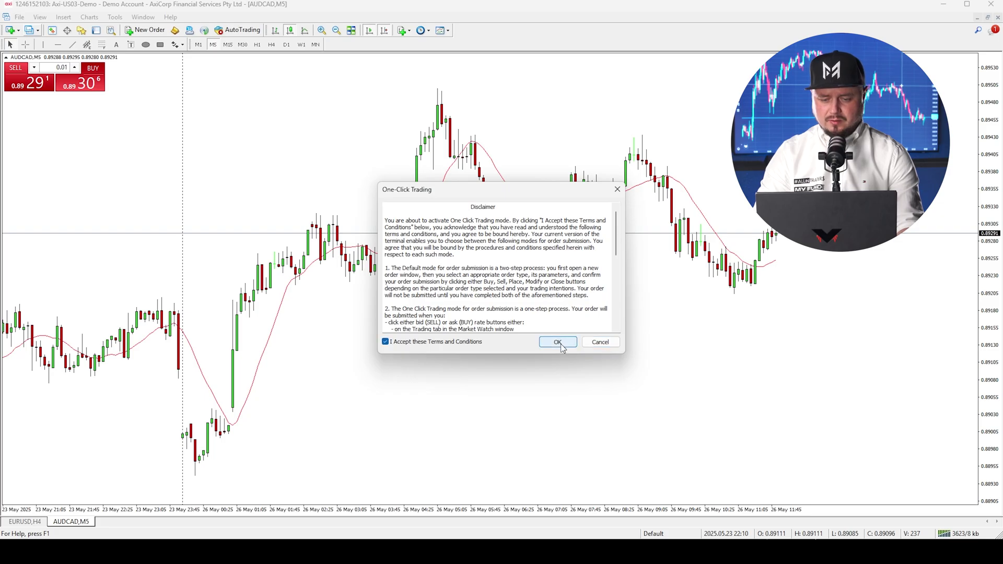
click(95, 85)
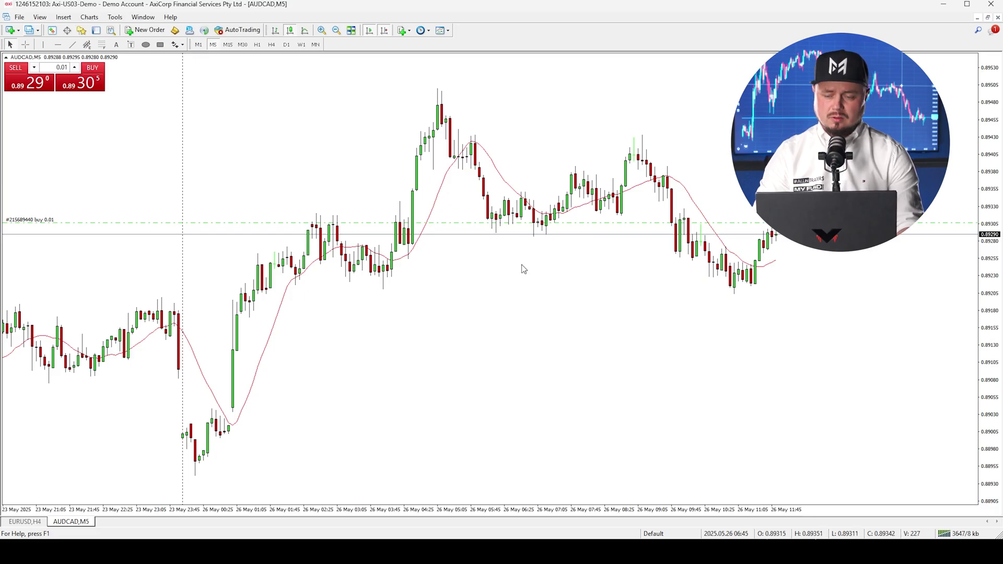
Show the open AUDCAD buy trade in the Terminal, and set its stop loss to 0.89195 and take profit to 0.89428.
click(96, 29)
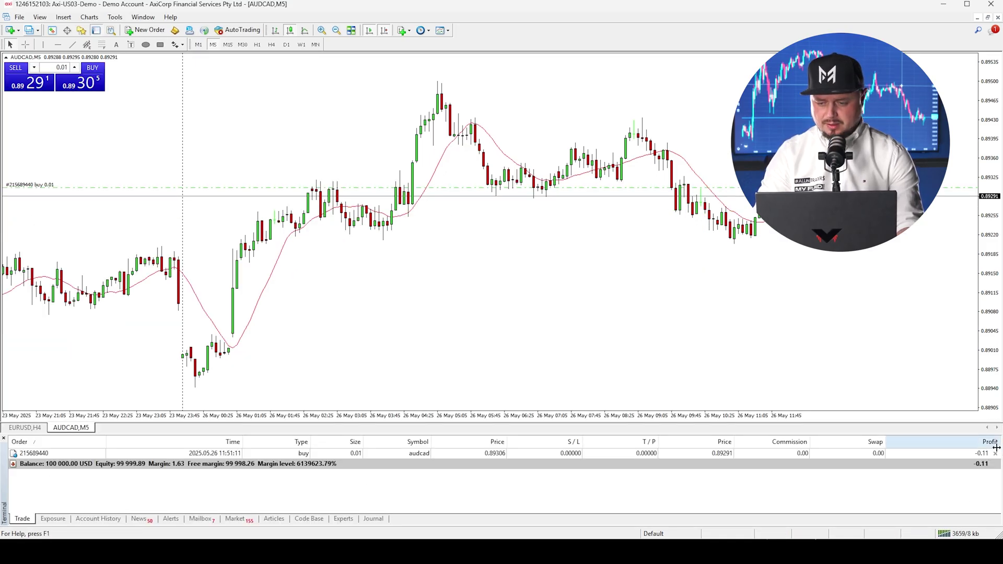
click(443, 456)
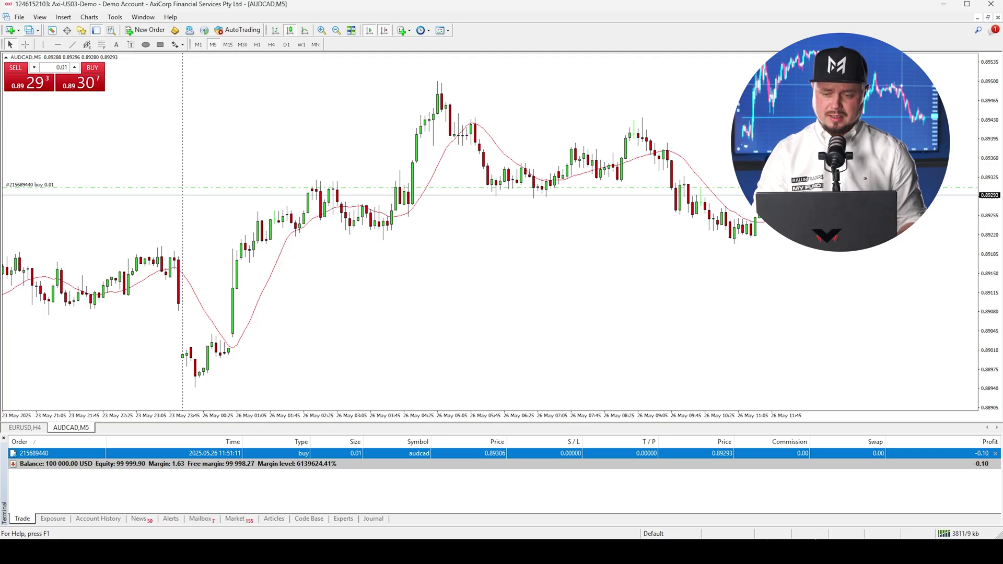
drag(819, 187, 818, 256)
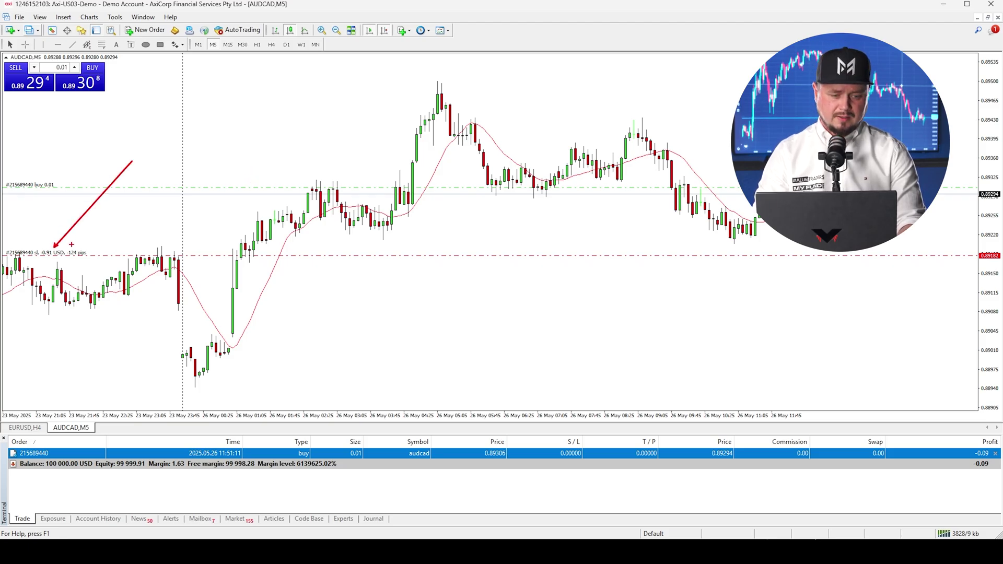
drag(260, 254, 259, 248)
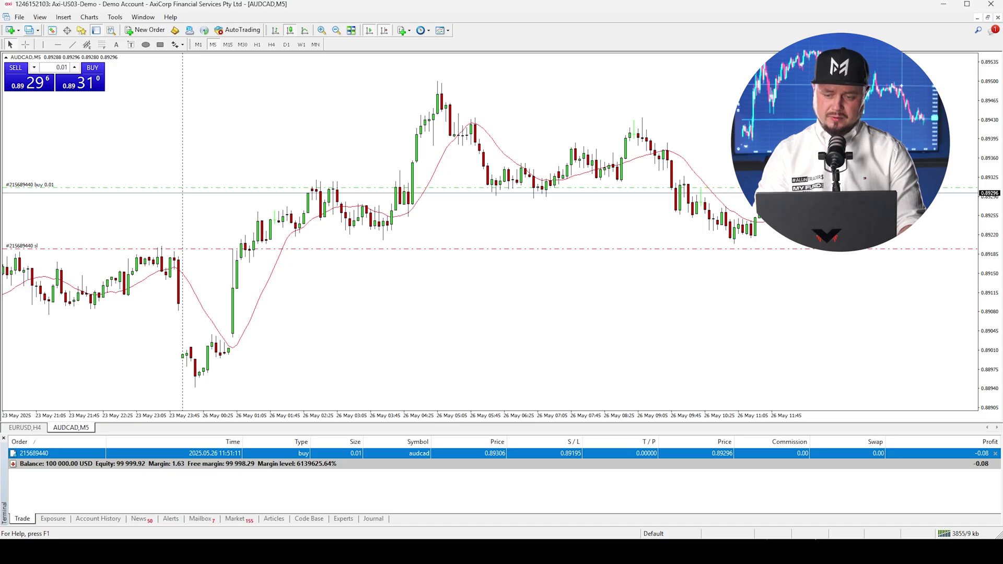
drag(261, 187, 261, 122)
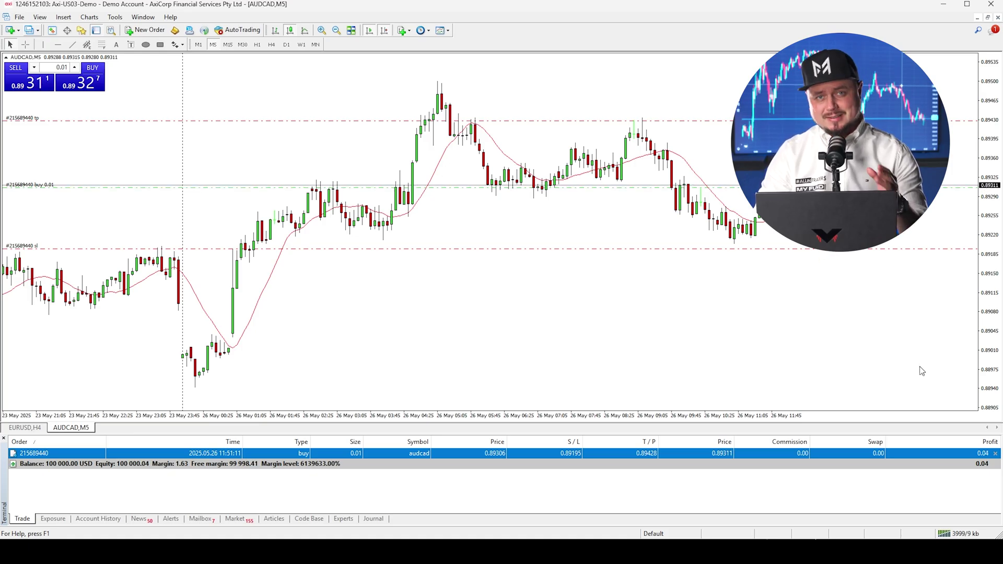
Close the open AUDCAD buy trade and check the account history in the Terminal.
click(995, 453)
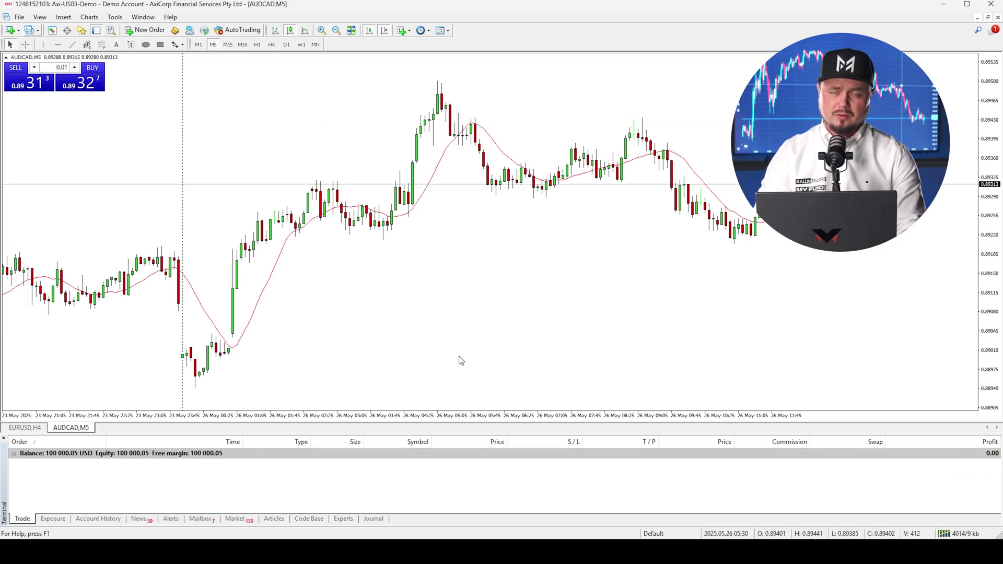
click(104, 521)
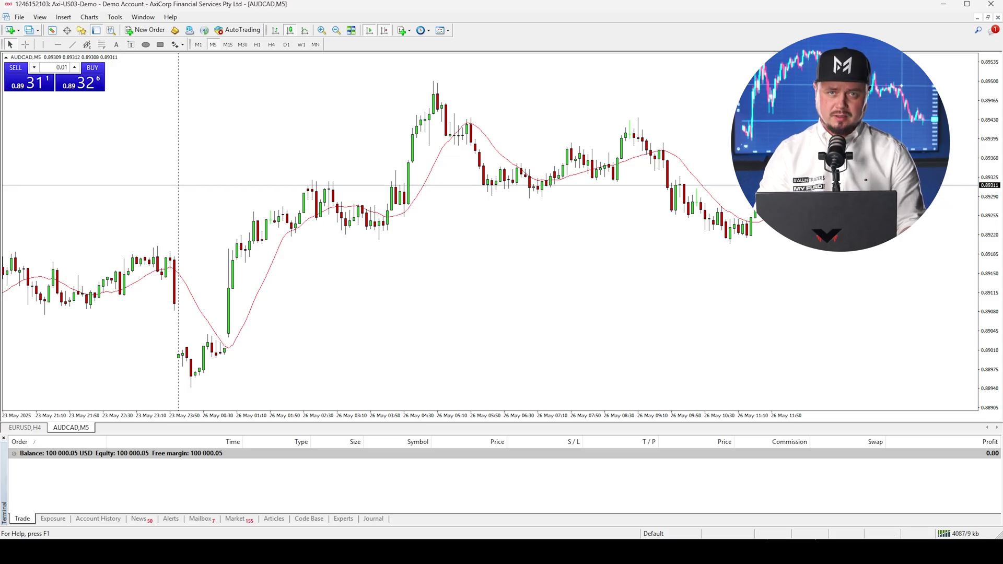
Place a 0.01-lot AUDCAD buy limit order at 0.89142, below the current price on the chart.
right_click(795, 162)
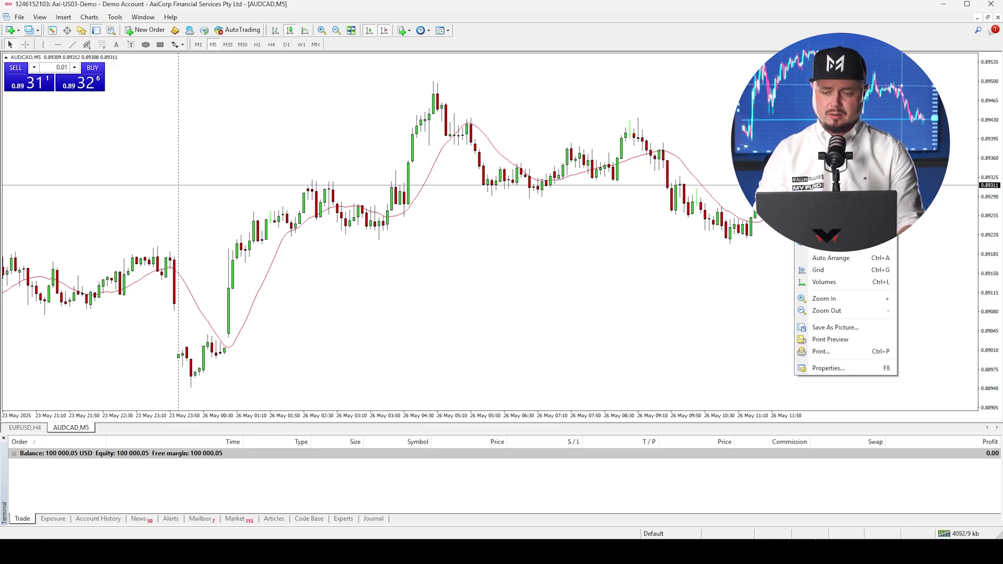
right_click(781, 279)
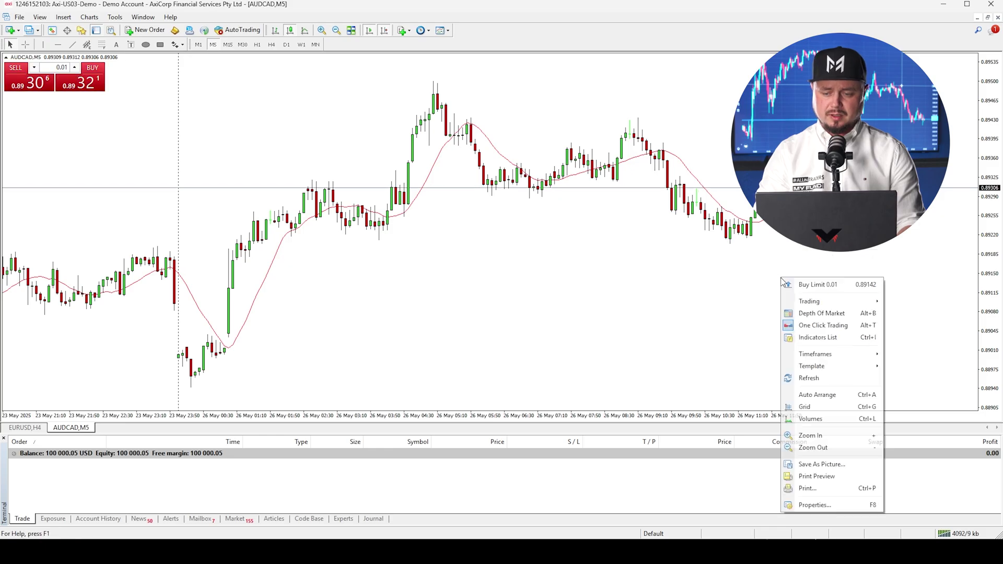
click(838, 284)
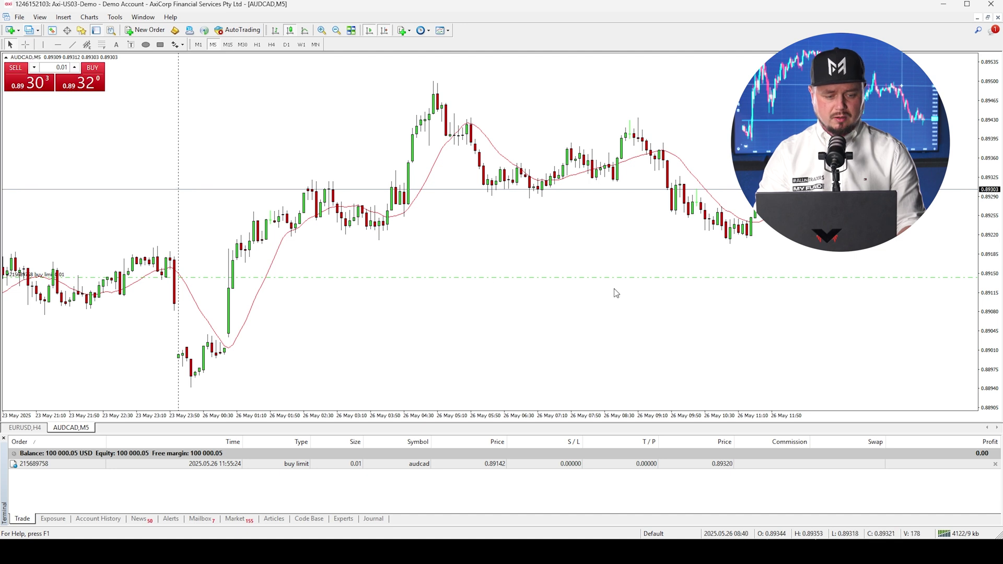
Modify the pending AUDCAD buy limit order to have a stop loss of 0.89045.
double_click(829, 276)
key(Tab)
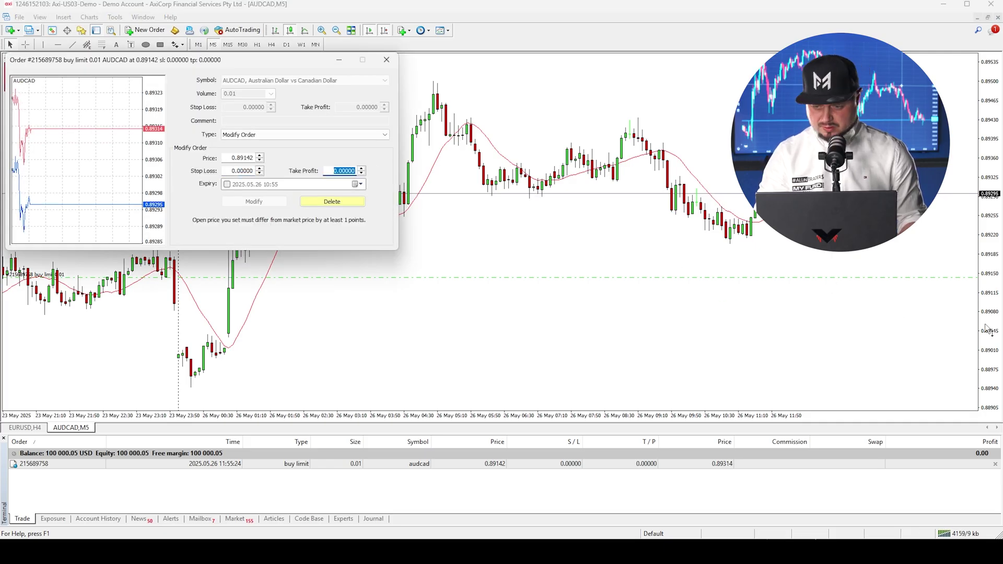
key(shift+Tab)
text(0.89045)
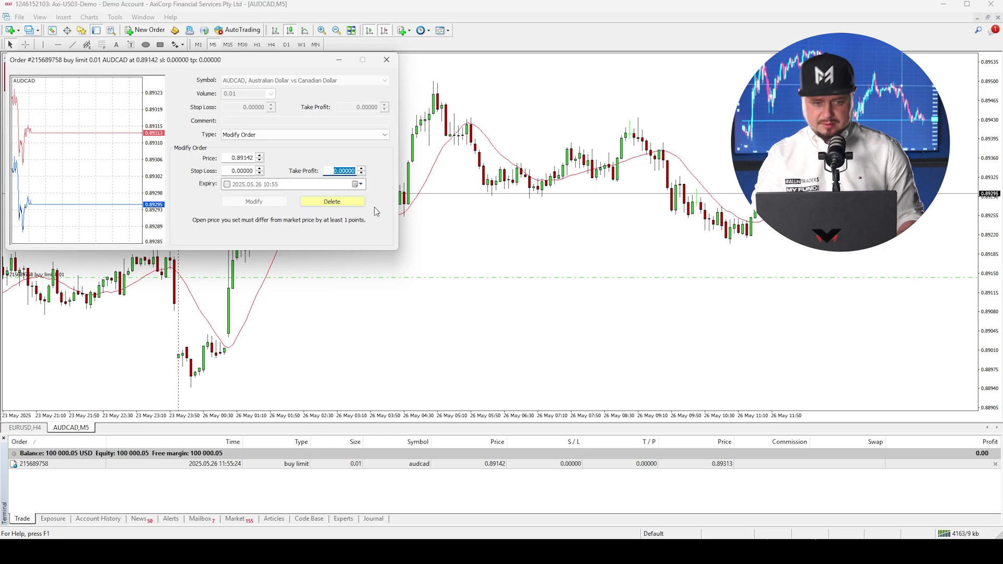
click(272, 202)
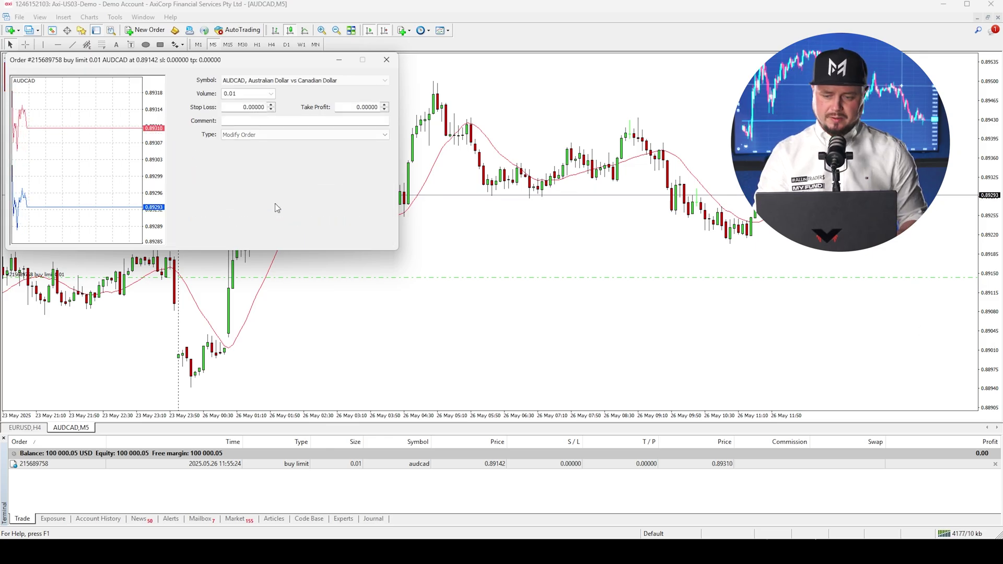
Move the buy limit order's entry price down to 0.89114 on the chart, and delete the pending order.
mouse_move(801, 278)
mouse_down()
mouse_move(801, 228)
mouse_move(807, 293)
mouse_up()
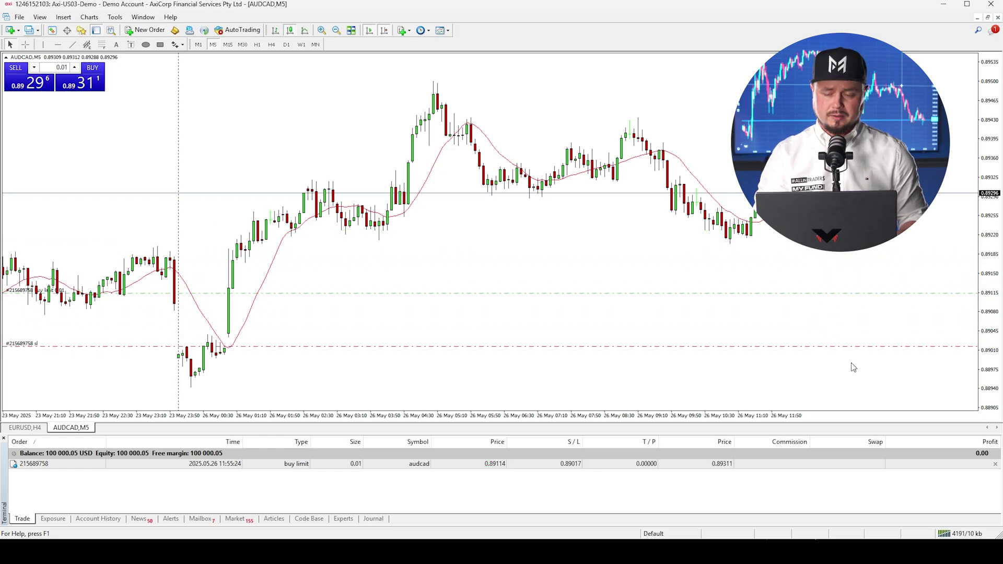
click(994, 464)
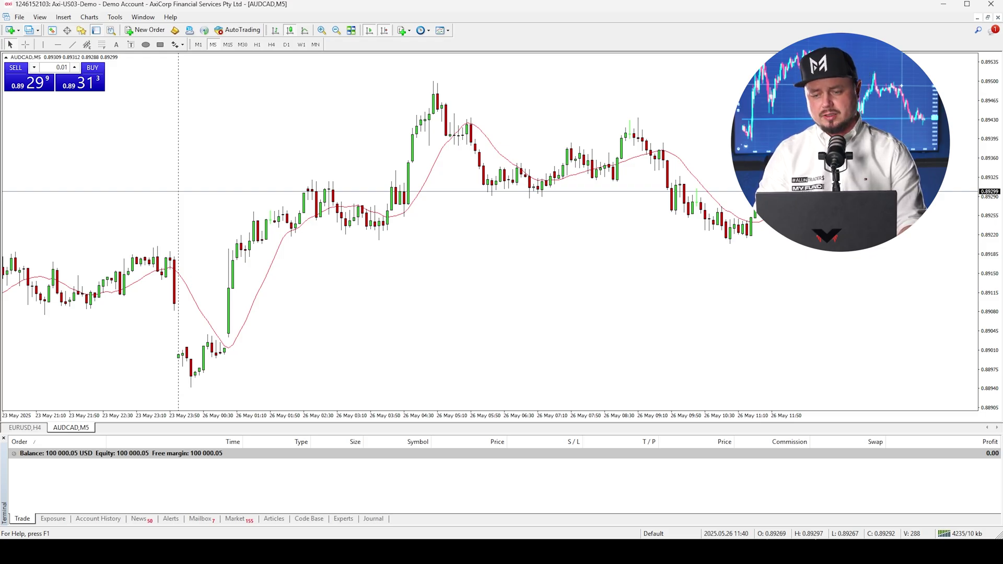
drag(764, 300, 894, 301)
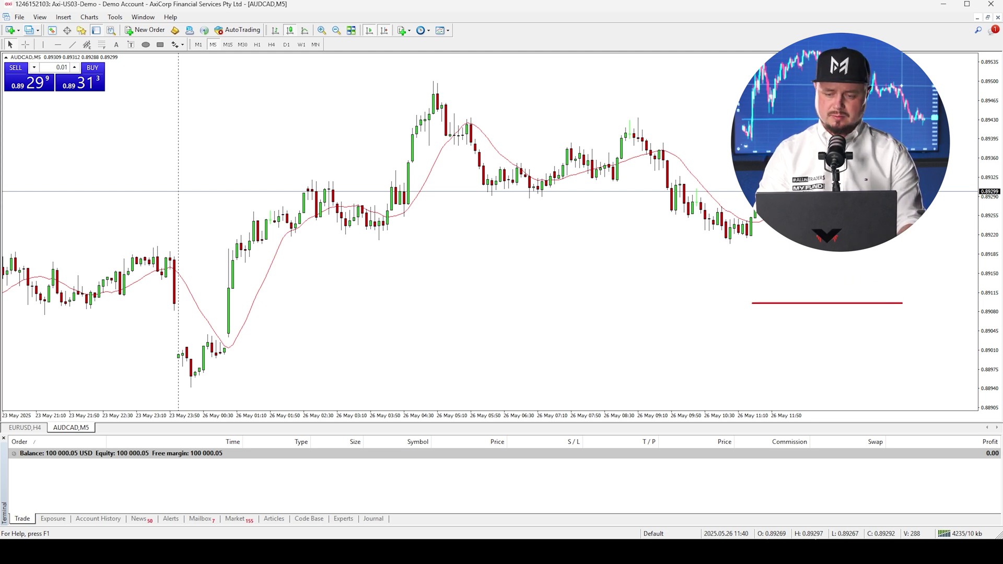
drag(799, 264, 814, 300)
drag(842, 252, 816, 302)
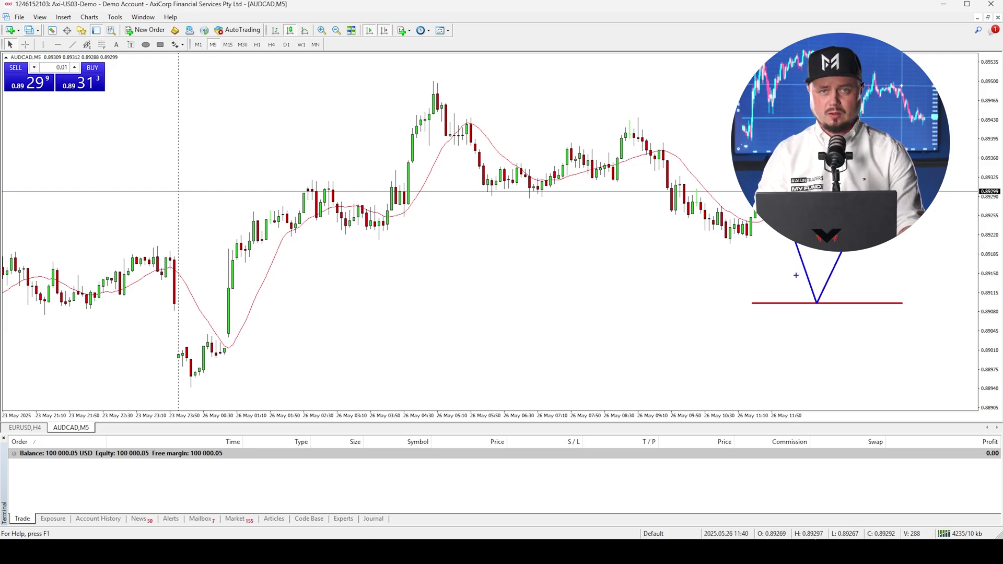
key(Escape)
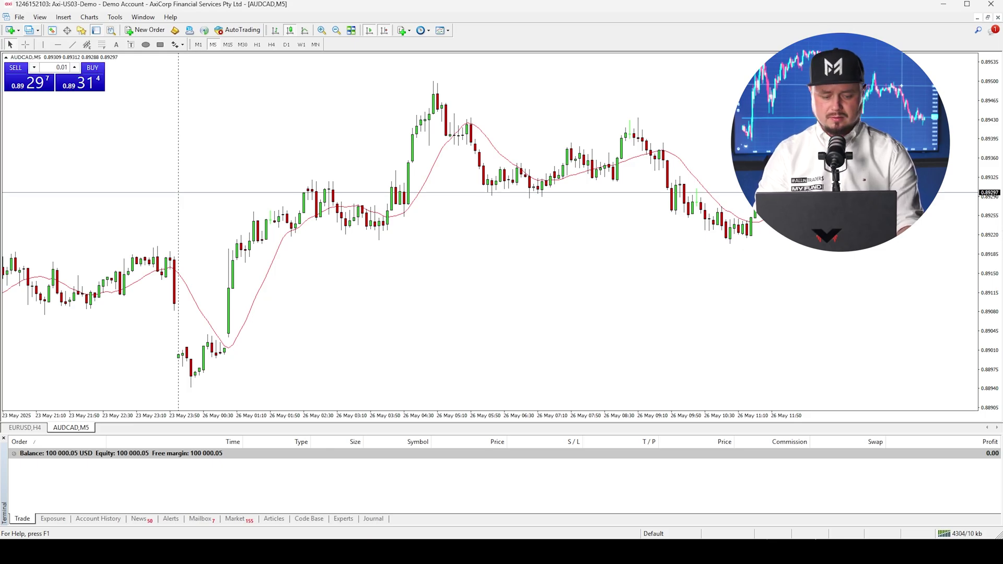
Place a 0.01-lot AUDCAD buy stop order at 0.89404, above the current price on the chart.
right_click(804, 118)
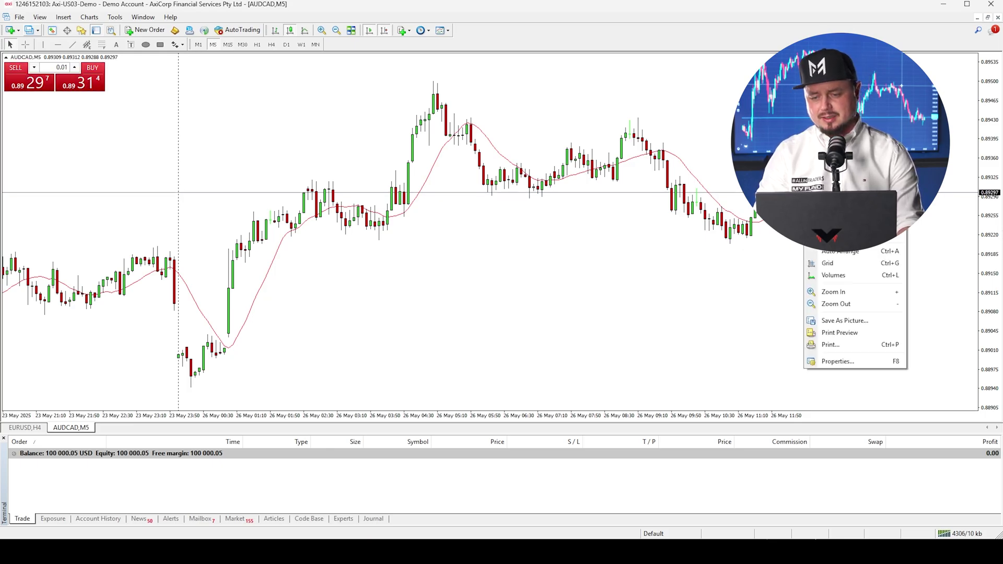
mouse_move(883, 157)
click(945, 176)
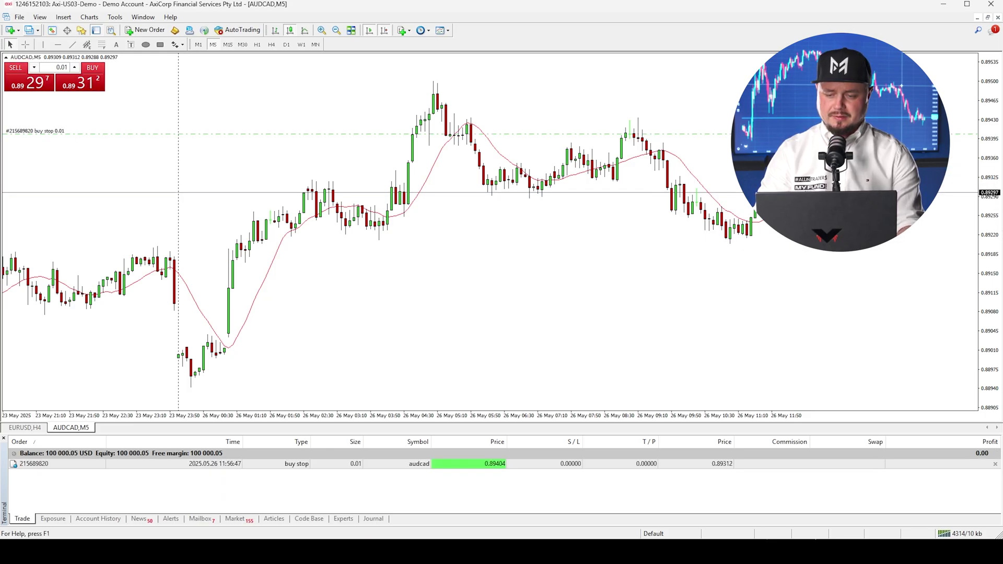